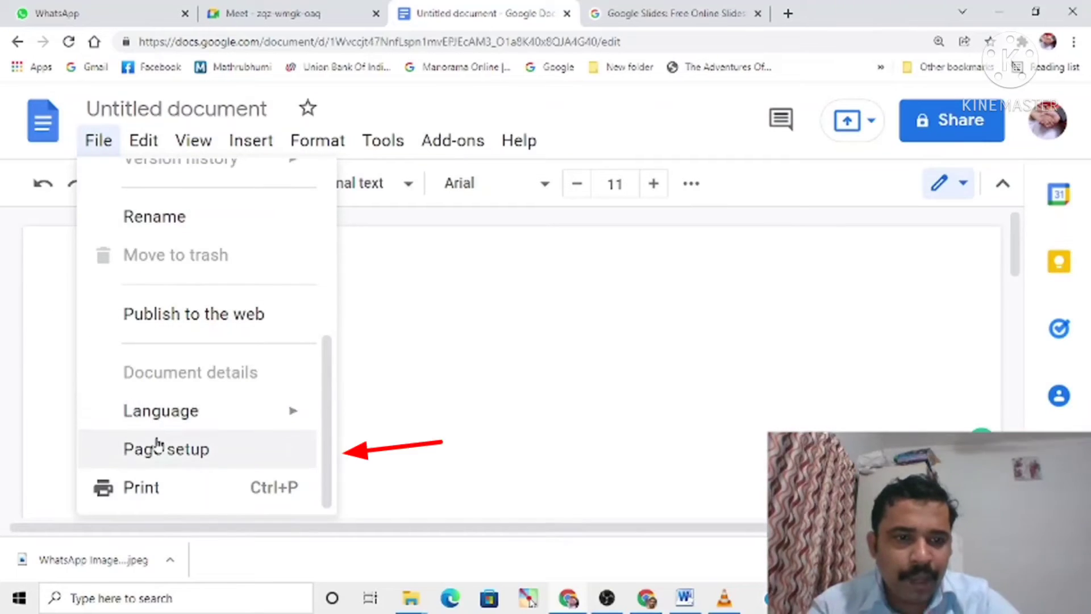
Step: Open the page setup and examine the apply-to choices, the top and bottom margins and the page color setting
click(158, 448)
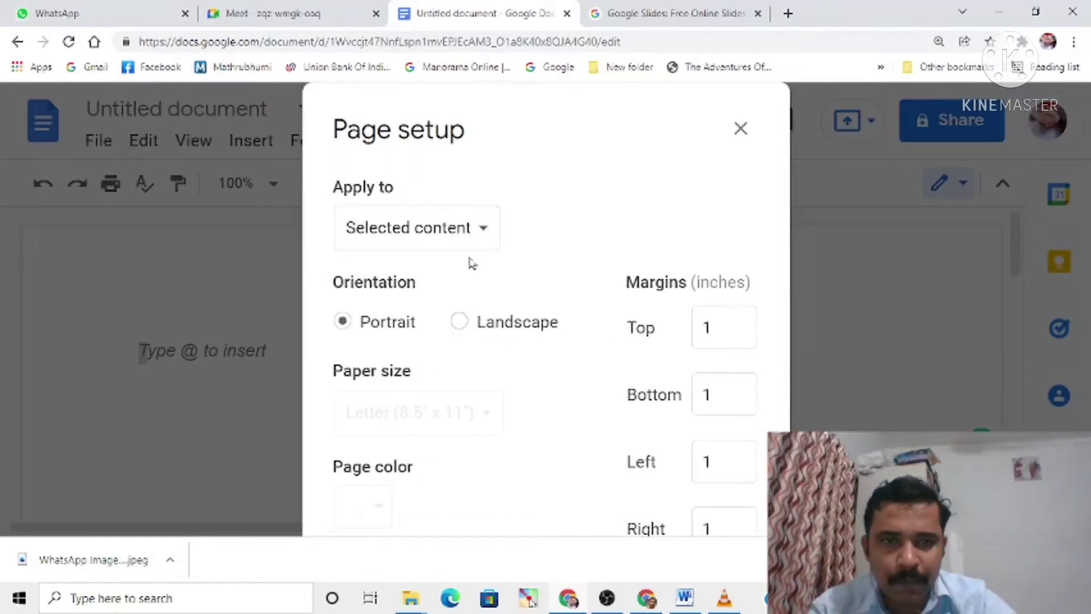
click(472, 237)
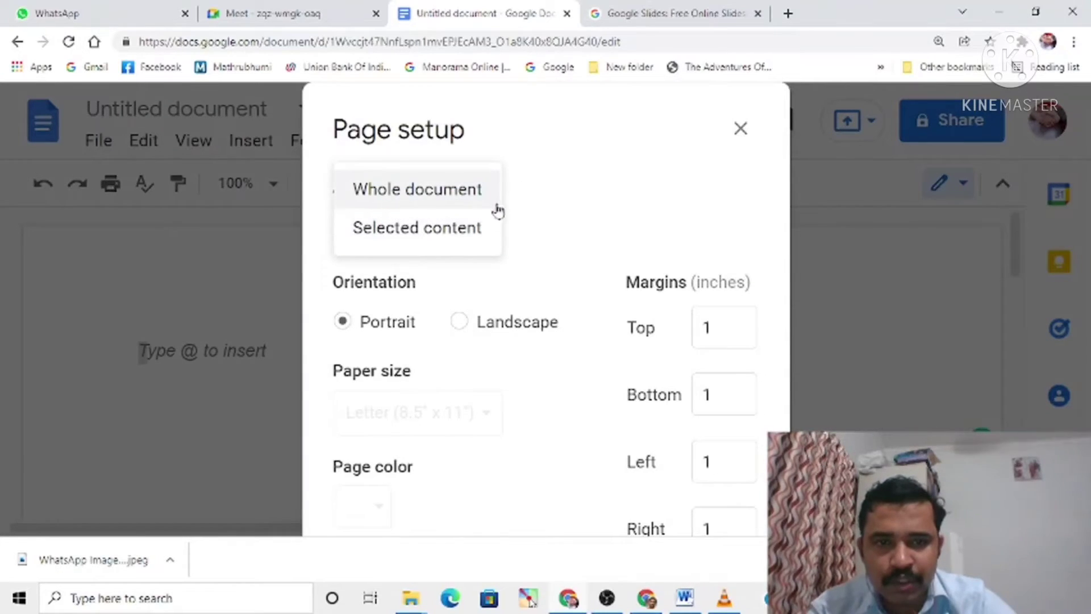
click(550, 222)
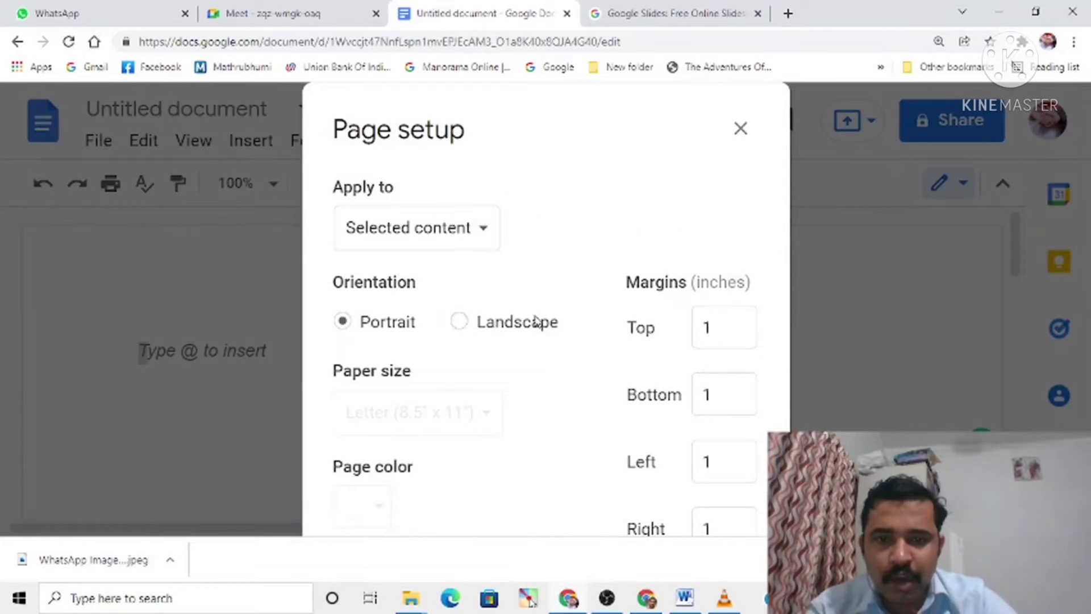
click(724, 322)
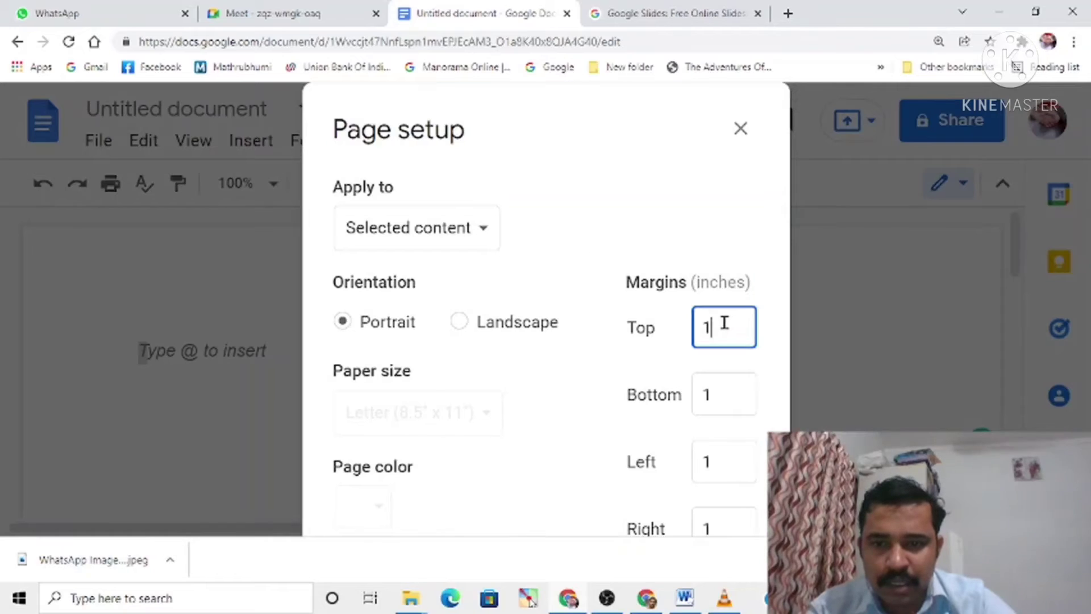
click(721, 391)
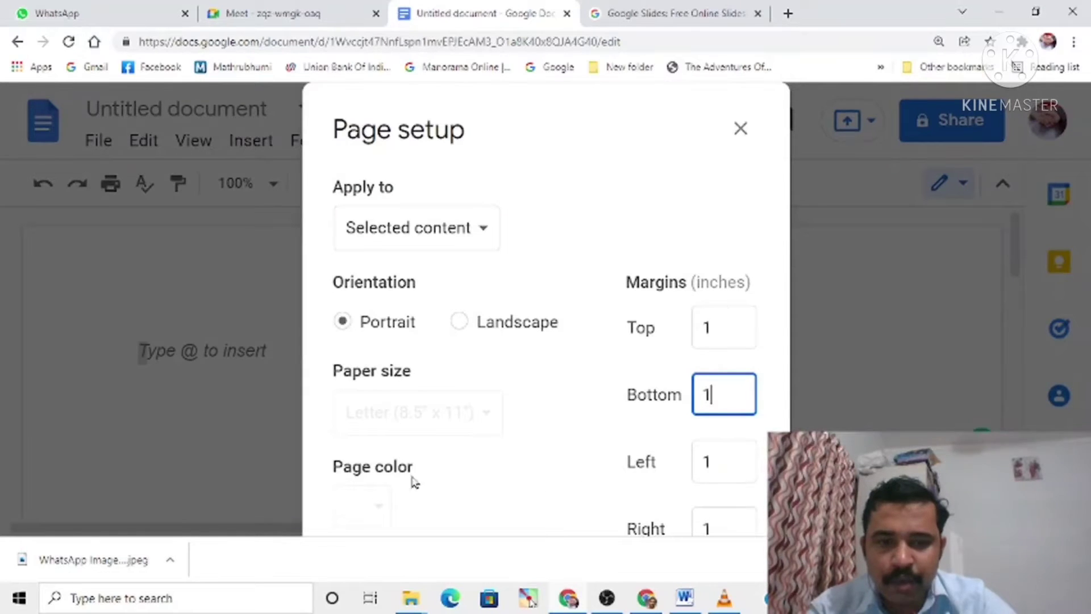
click(390, 473)
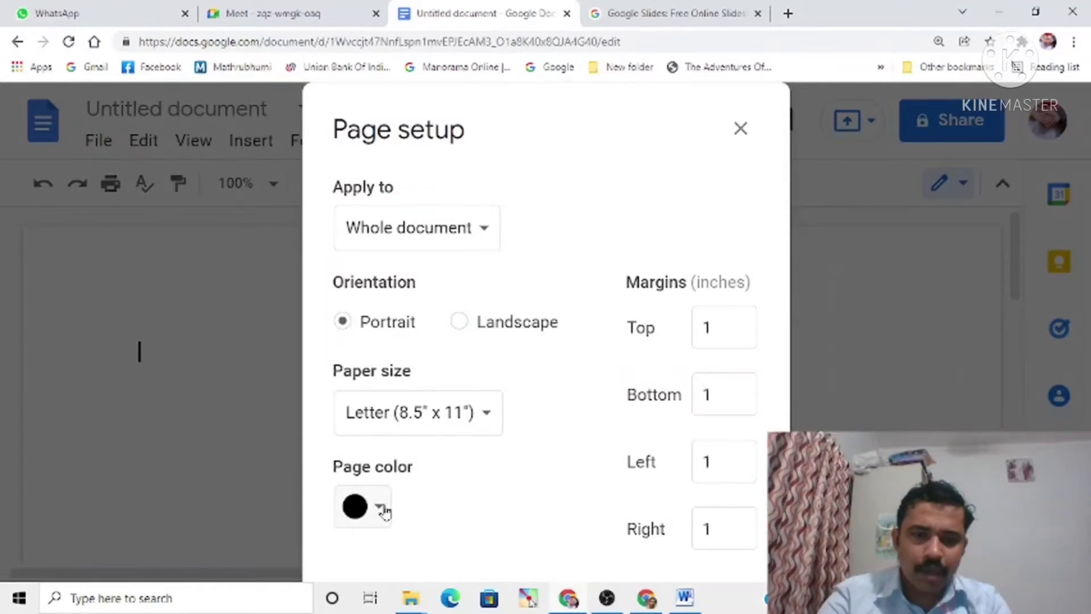
Step: Try white and then black as the whole document's page color, and apply black
click(380, 508)
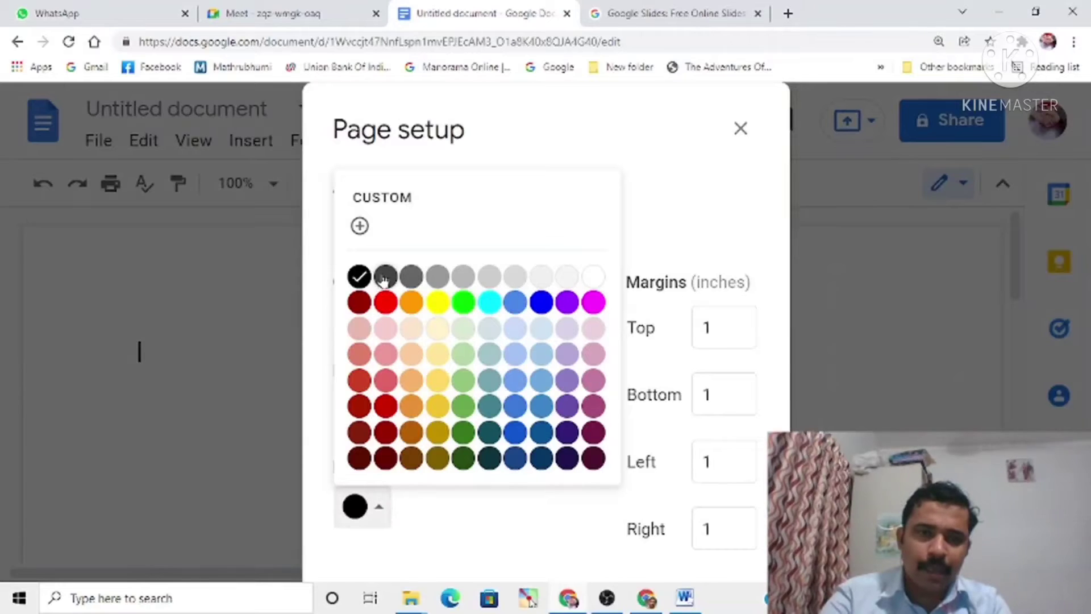
click(591, 280)
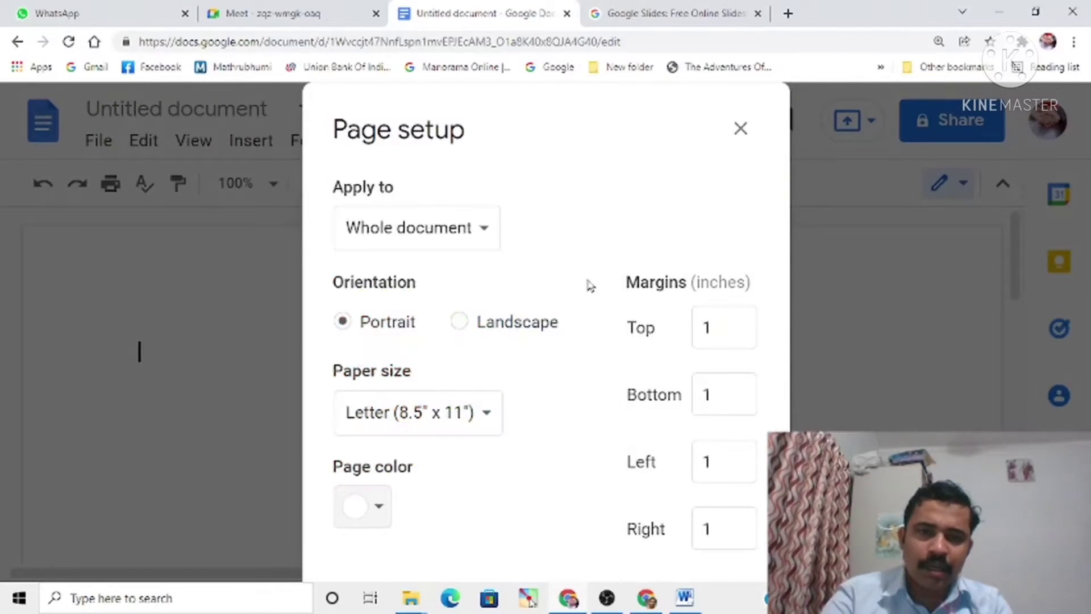
click(379, 507)
click(359, 274)
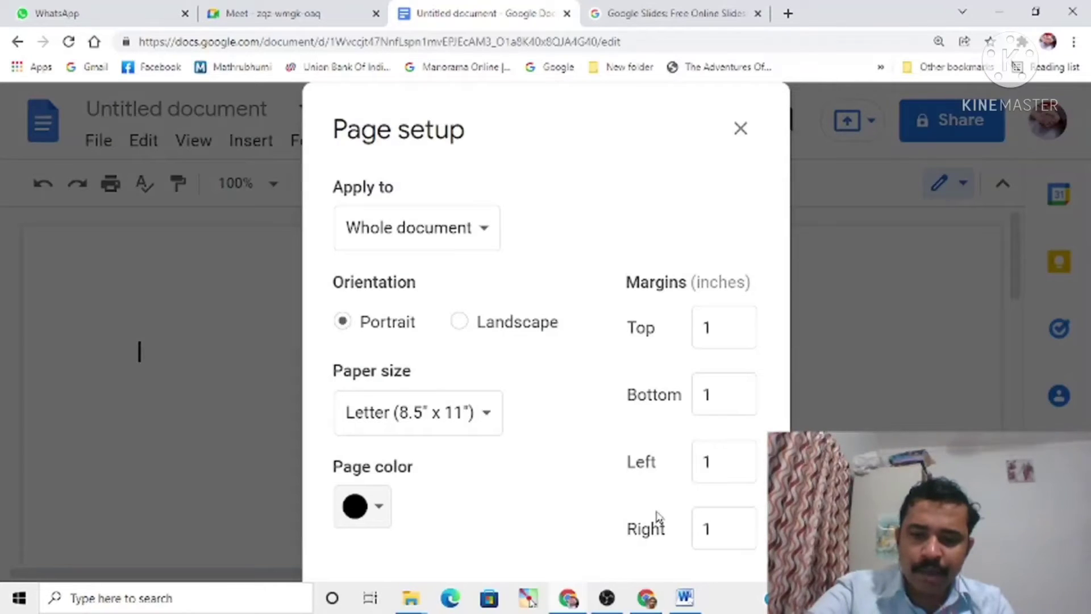
key(ctrl+minus)
key(ctrl+minus)
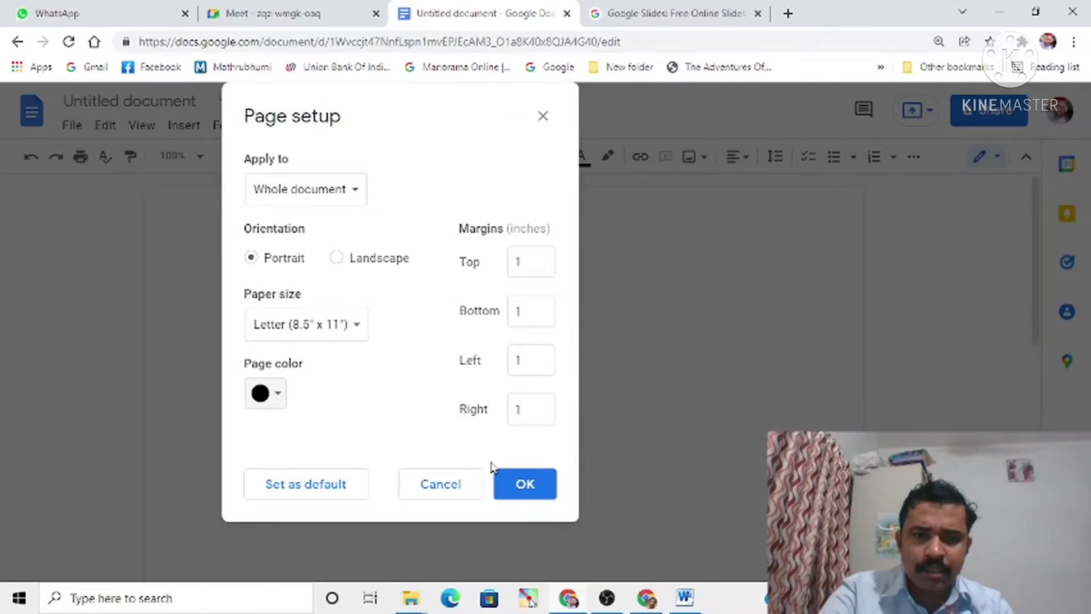
click(518, 485)
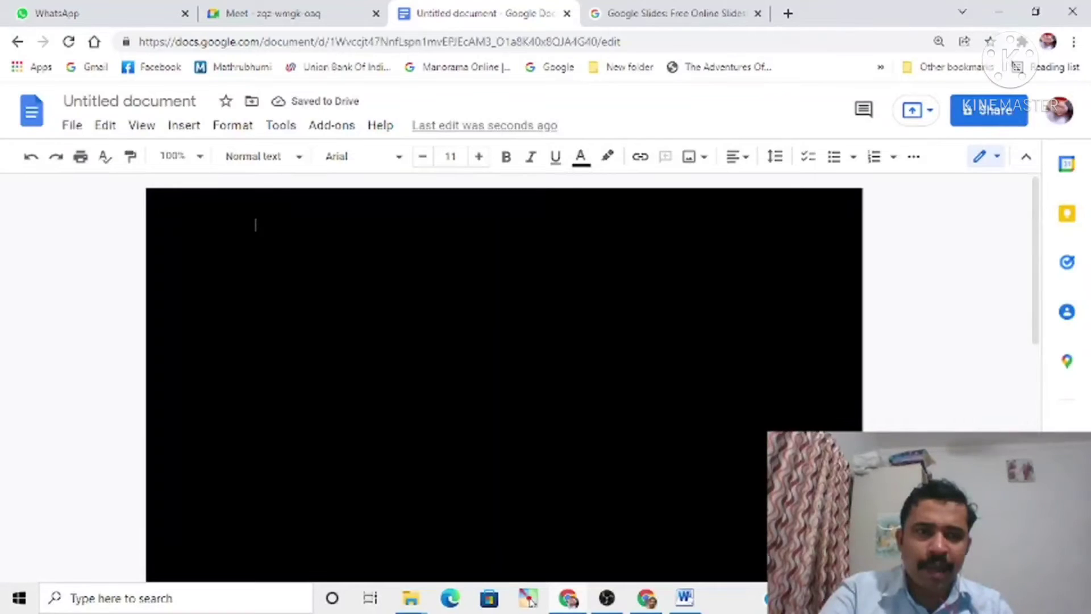
Step: Set the page color of the whole document to white in the page setup and apply it
click(74, 126)
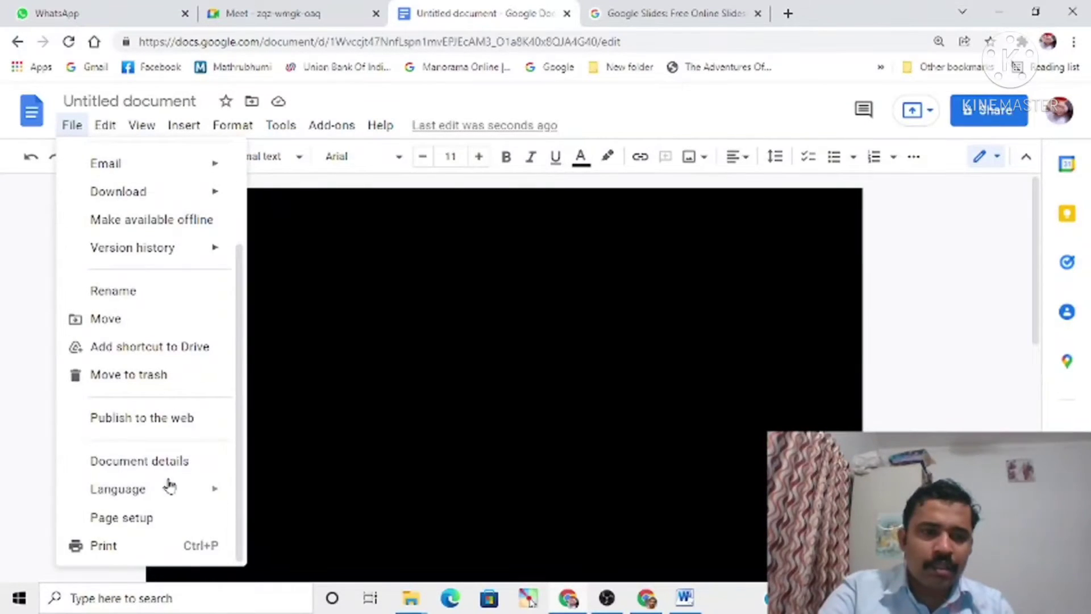
click(114, 517)
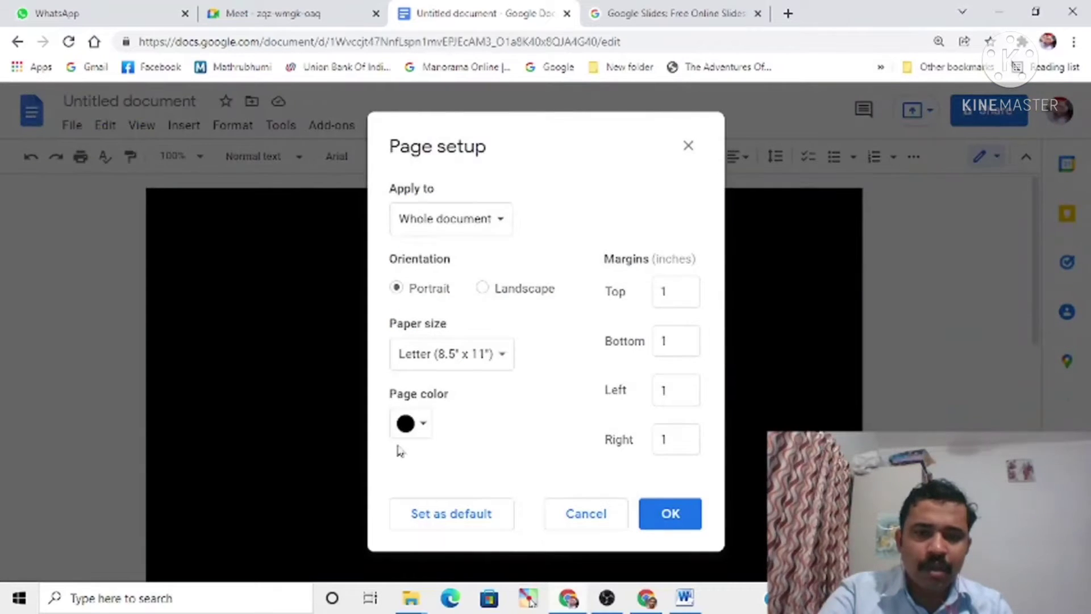
click(422, 424)
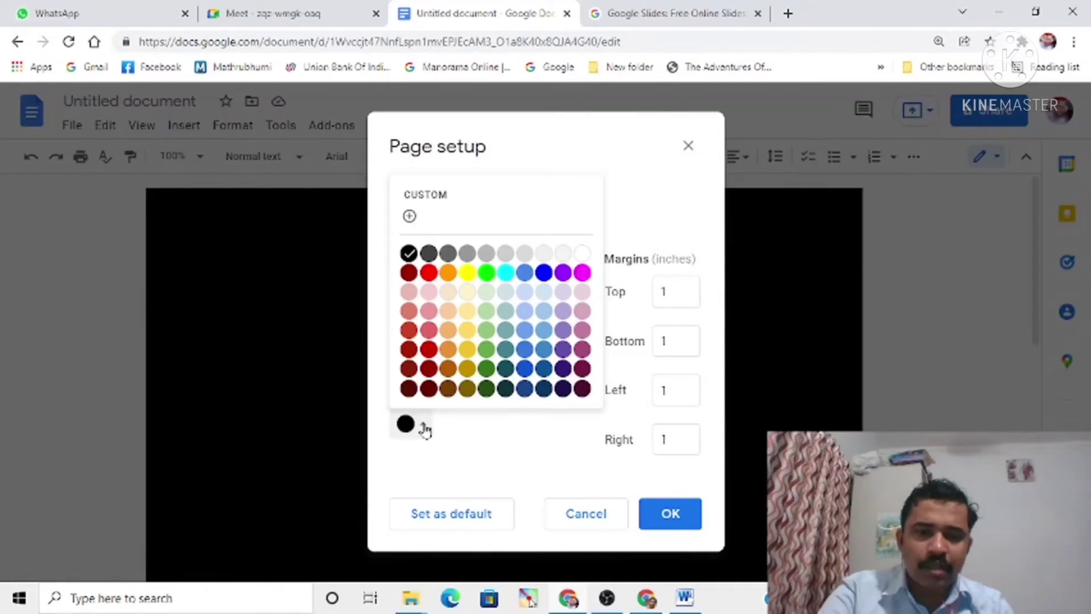
click(582, 253)
click(660, 514)
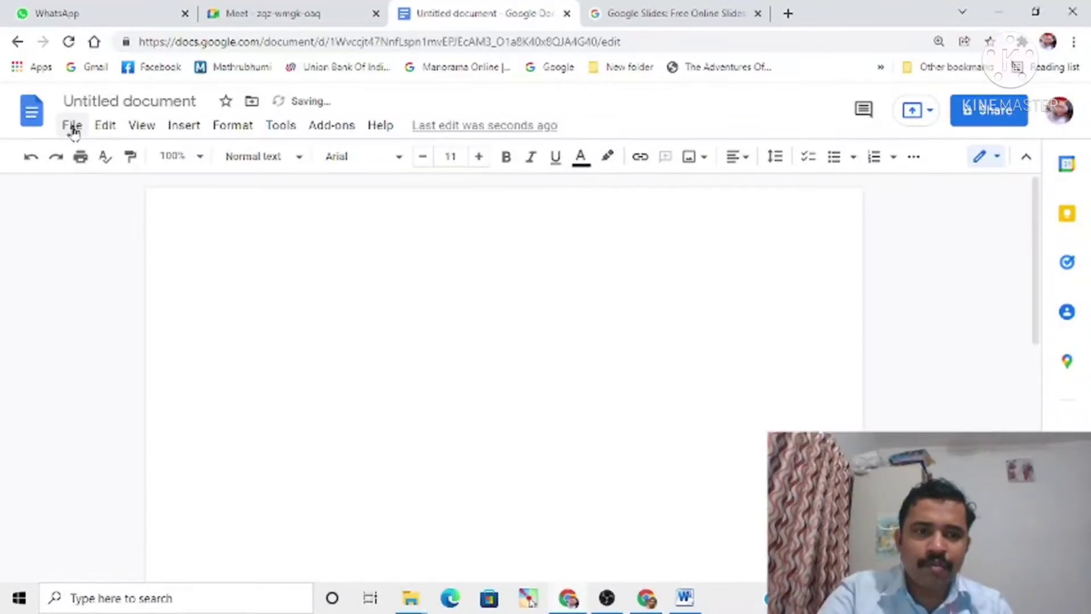
Step: Set the paper size of the whole document to A4 (8.27" x 11.69") and apply the page setup
click(72, 127)
mouse_move(131, 493)
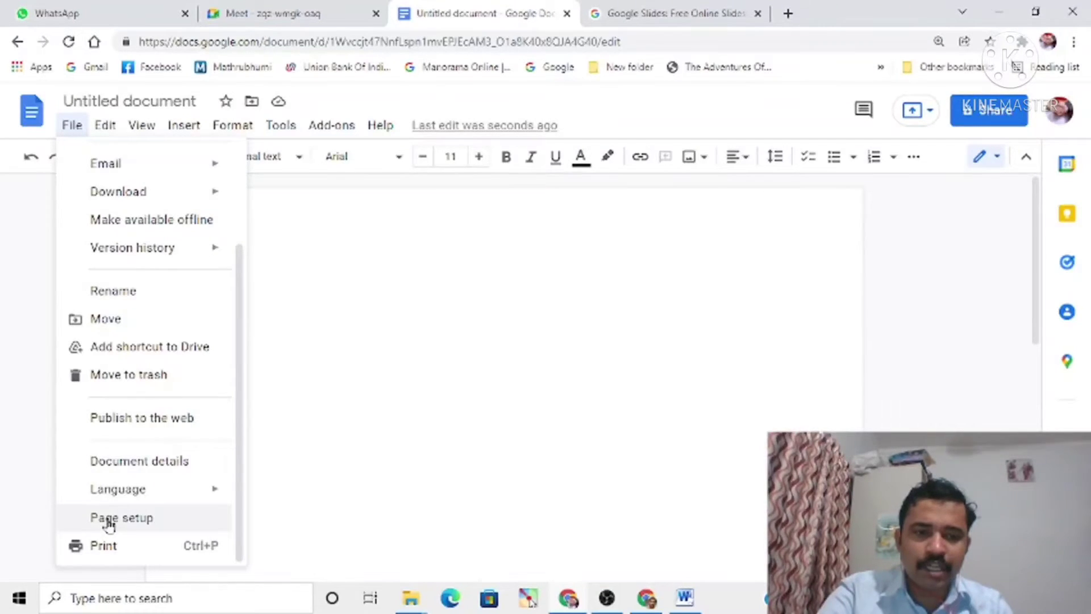
click(126, 518)
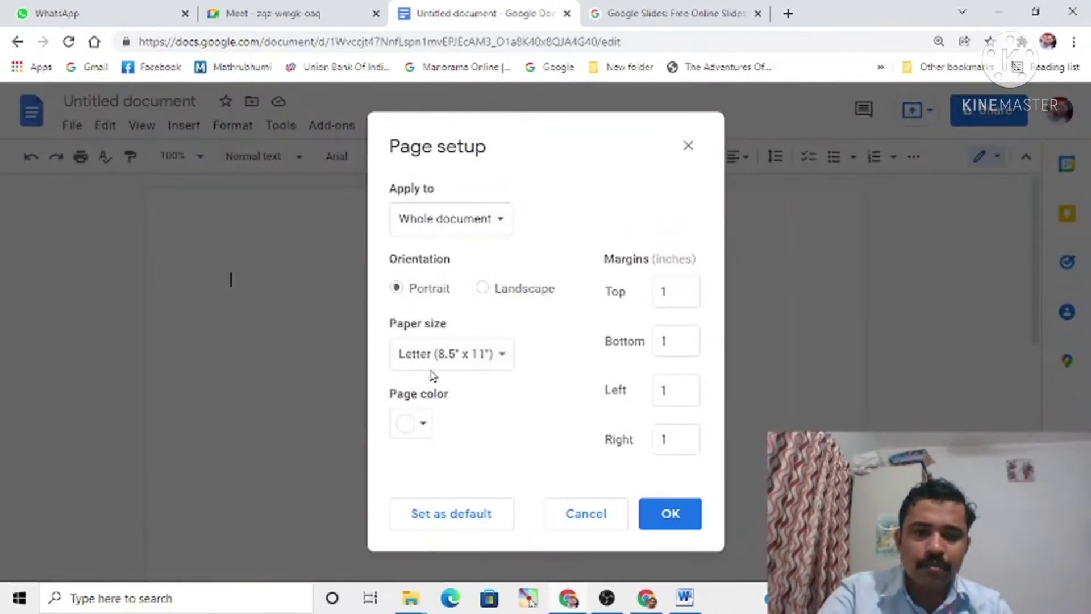
click(502, 354)
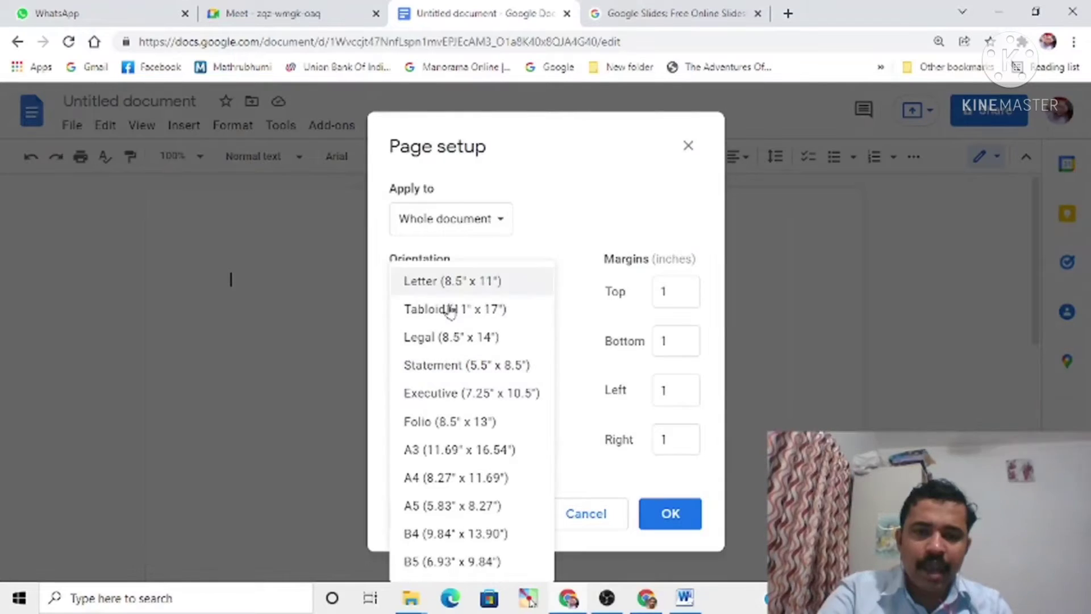
click(421, 483)
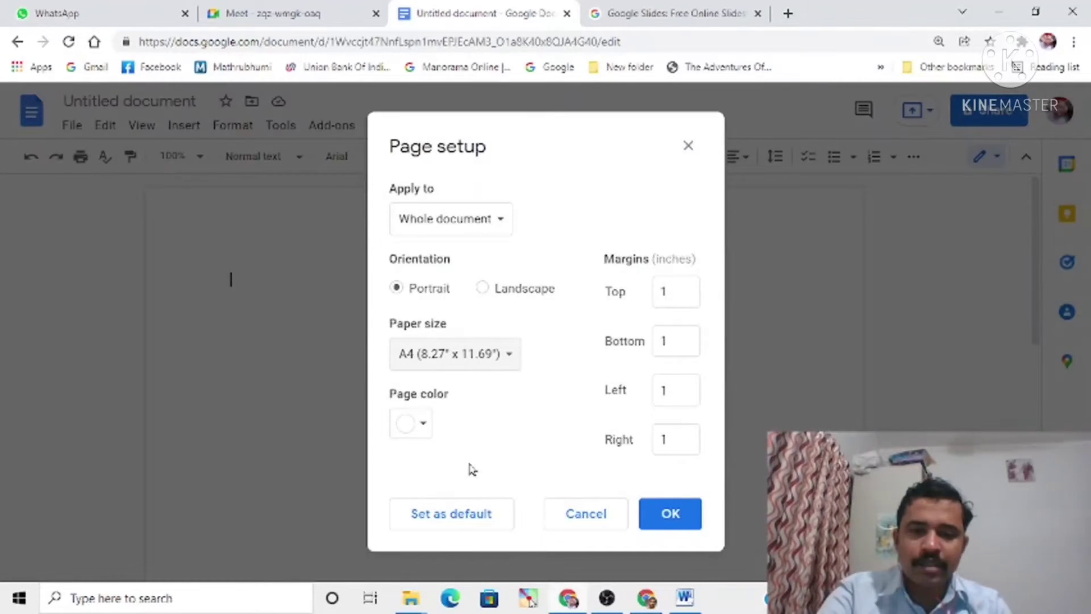
click(659, 518)
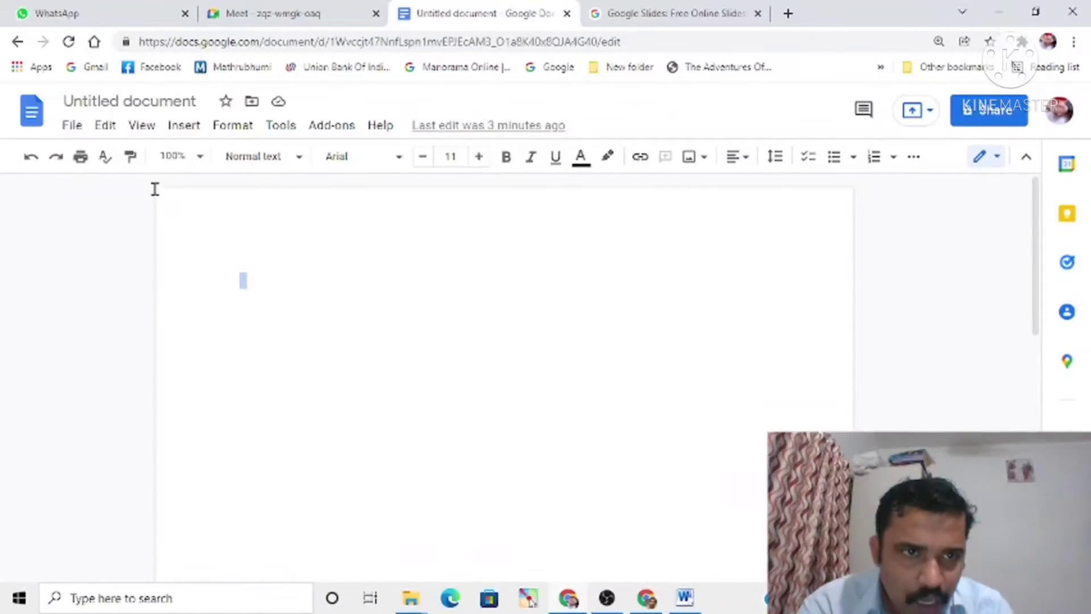
Step: Show the ruler in the document
click(143, 127)
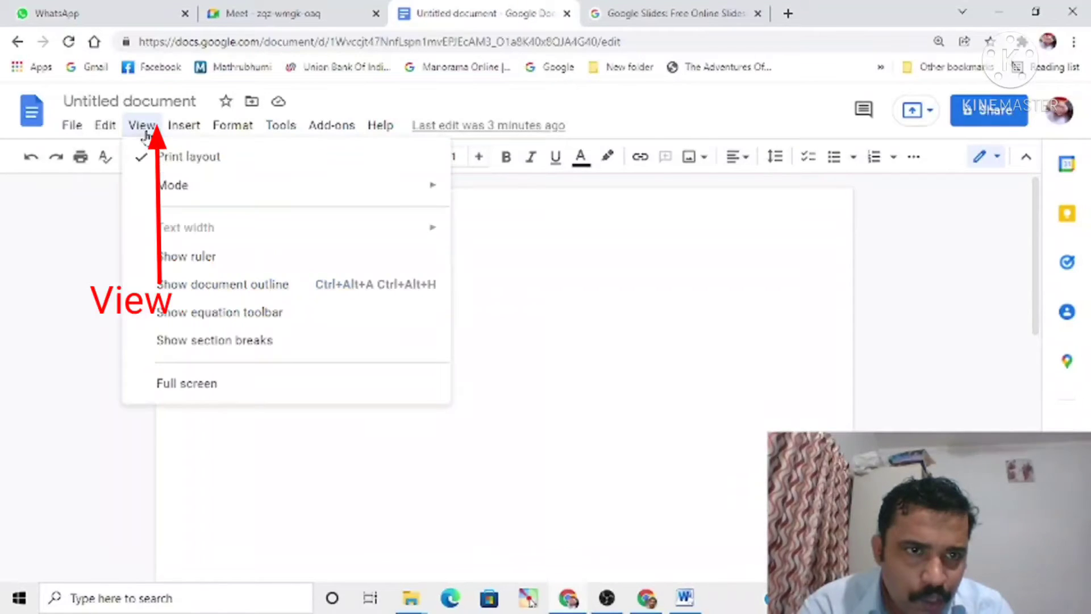
click(171, 260)
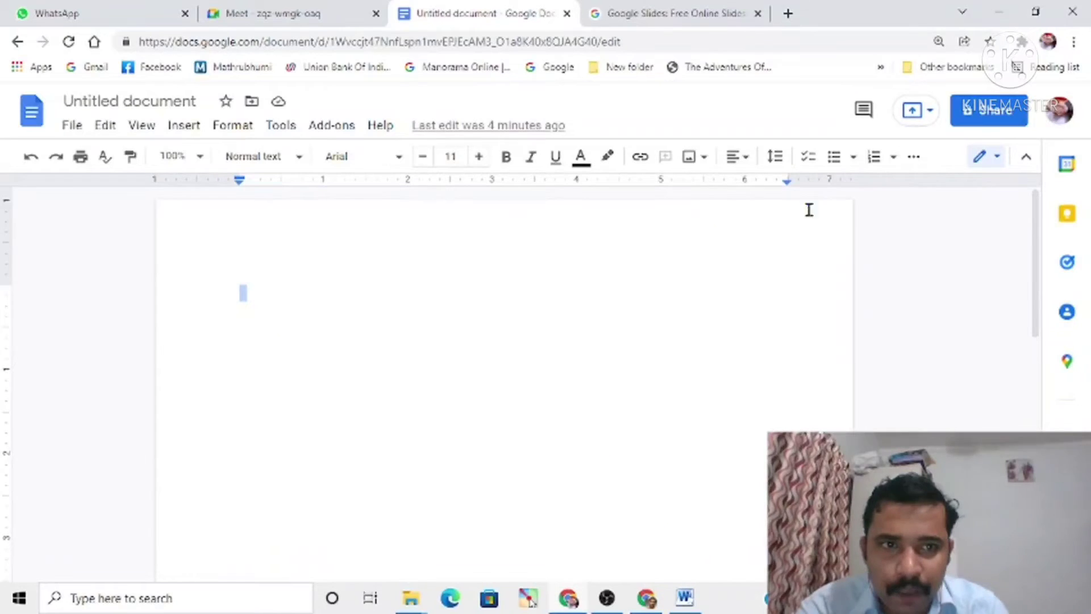
click(233, 129)
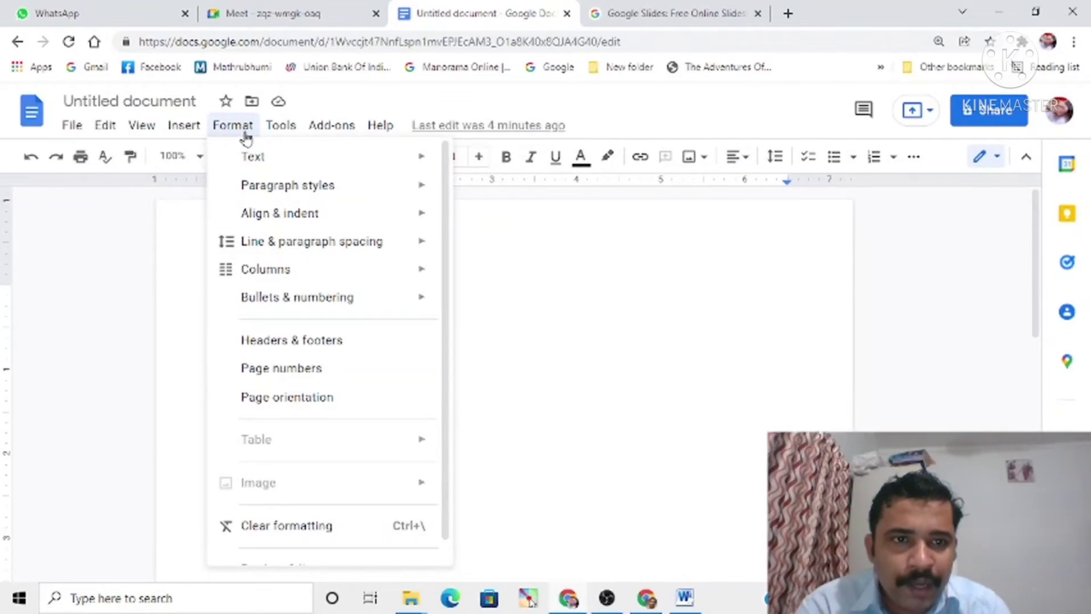
mouse_move(277, 277)
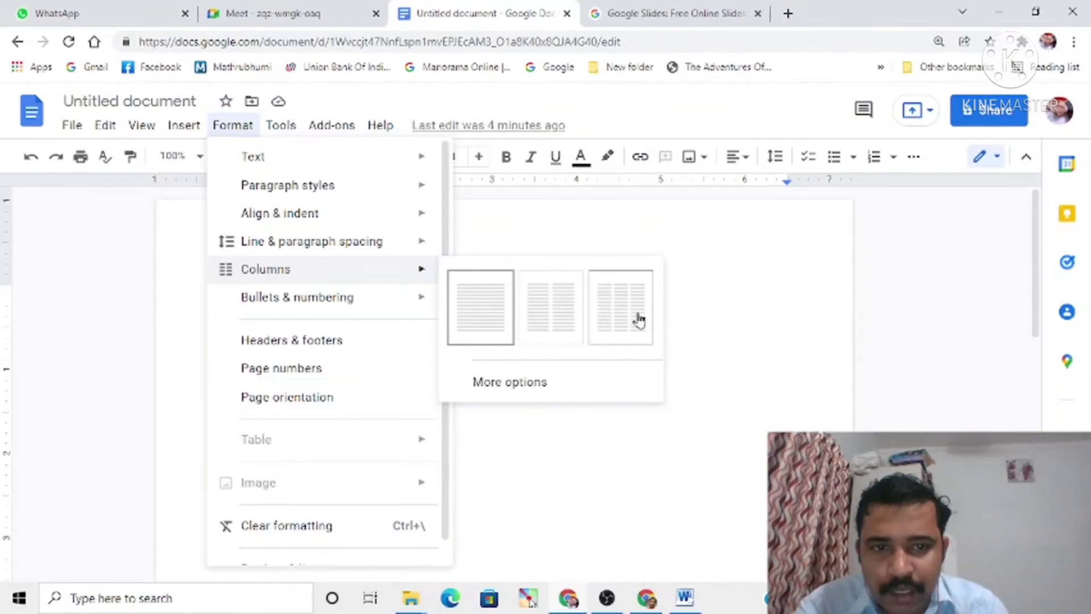
key(Escape)
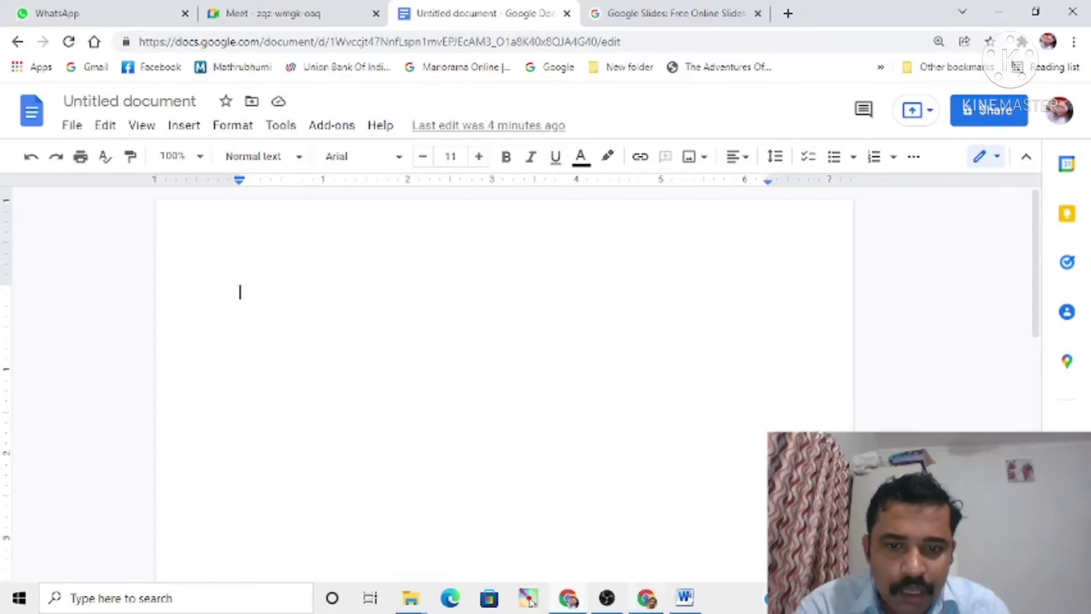
Step: Copy the paragraphs on British rule and Independence Day from the Word document and paste them into the blank Google Docs document
click(676, 602)
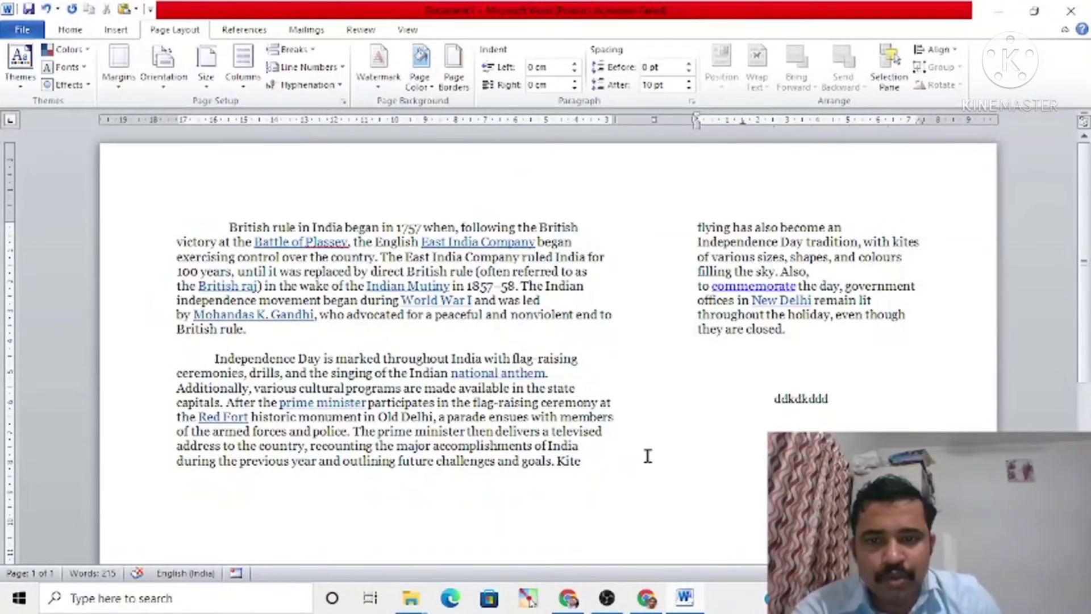
drag(229, 227, 804, 331)
key(ctrl+c)
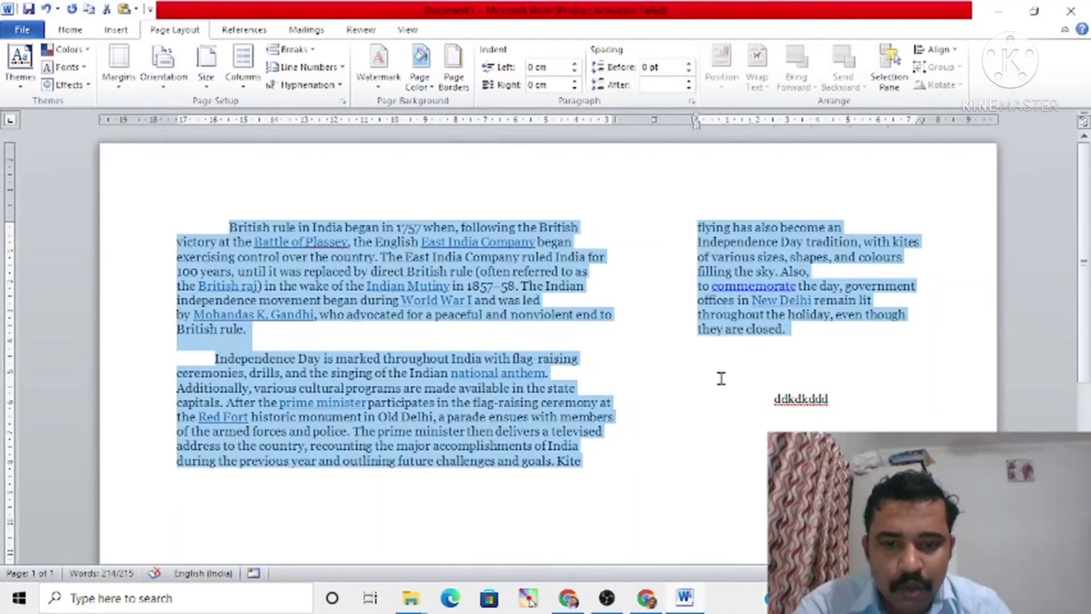
click(646, 607)
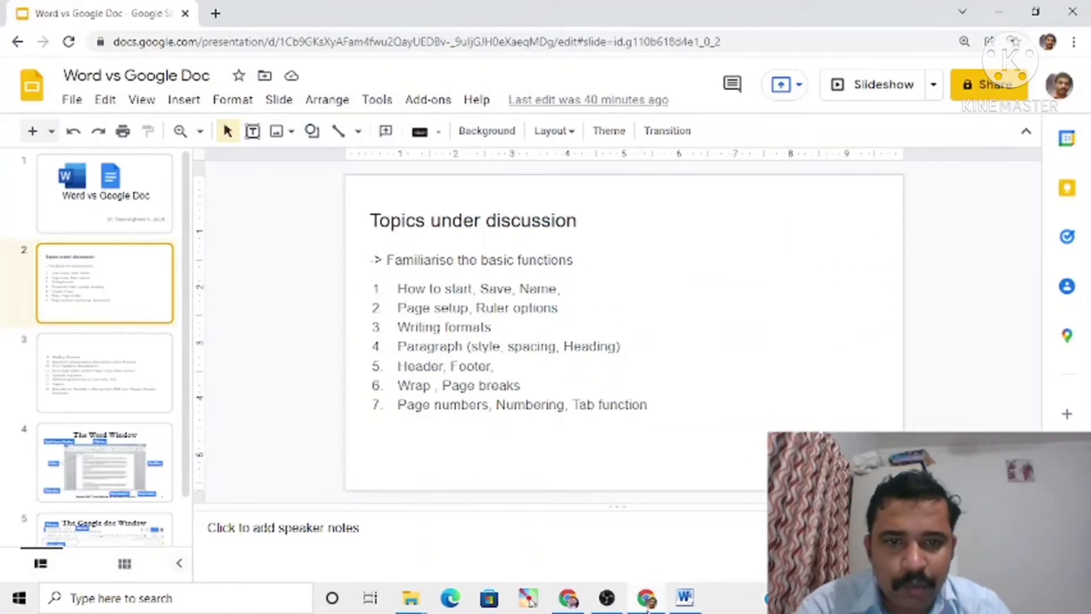
click(569, 601)
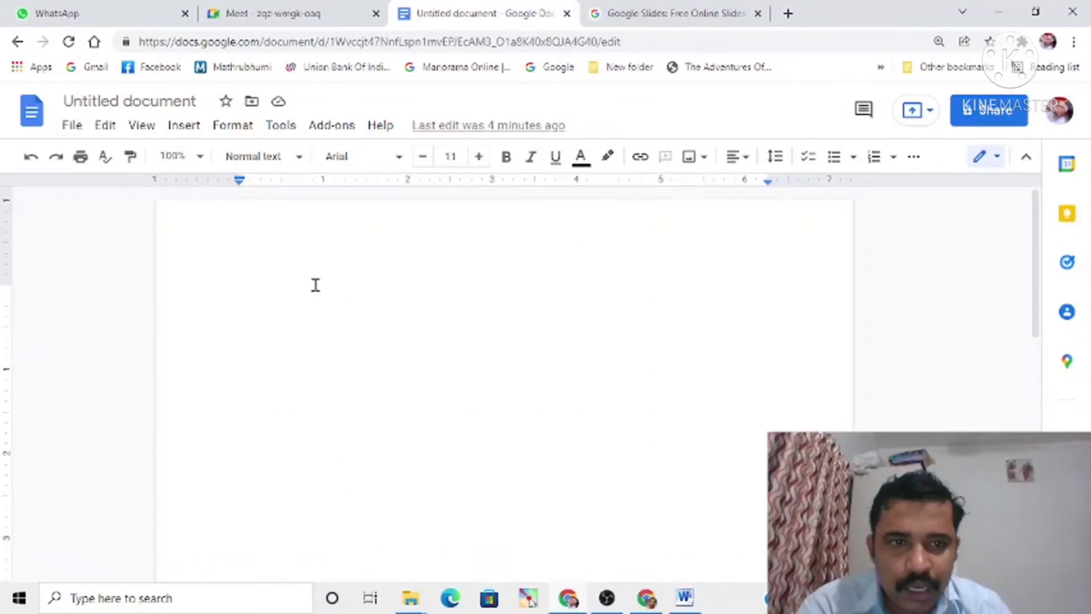
key(ctrl+v)
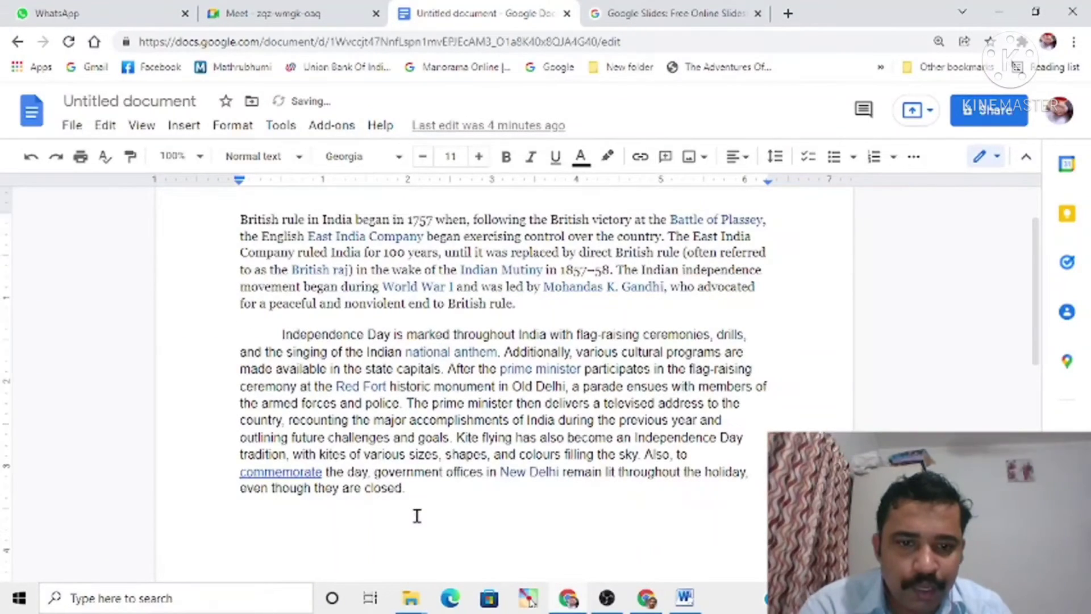
Step: Format the two pasted paragraphs in two columns and close the gap between the columns using the ruler
drag(418, 501, 243, 223)
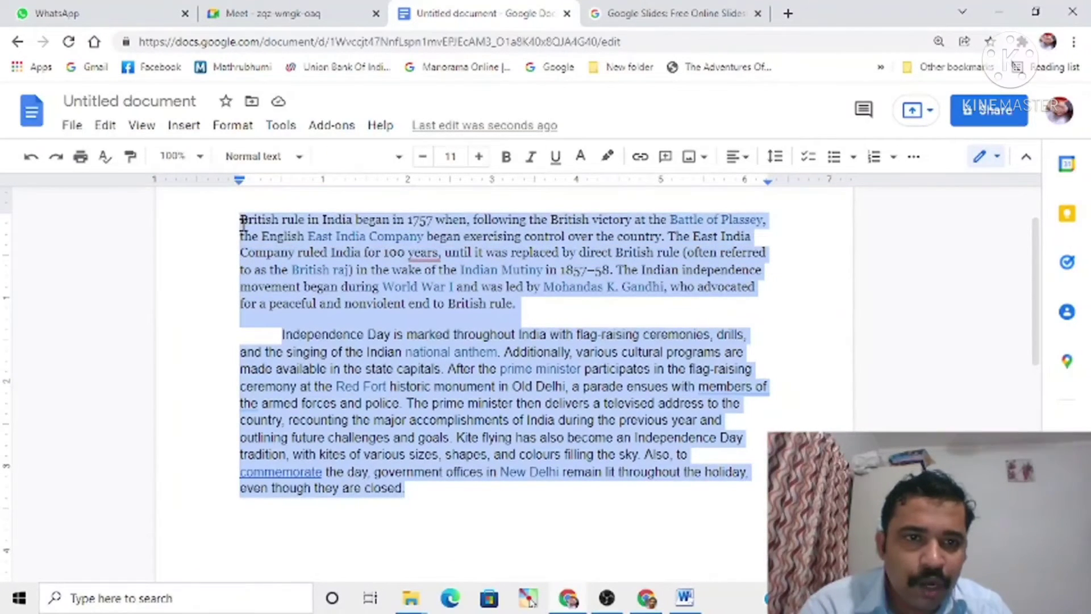
click(234, 127)
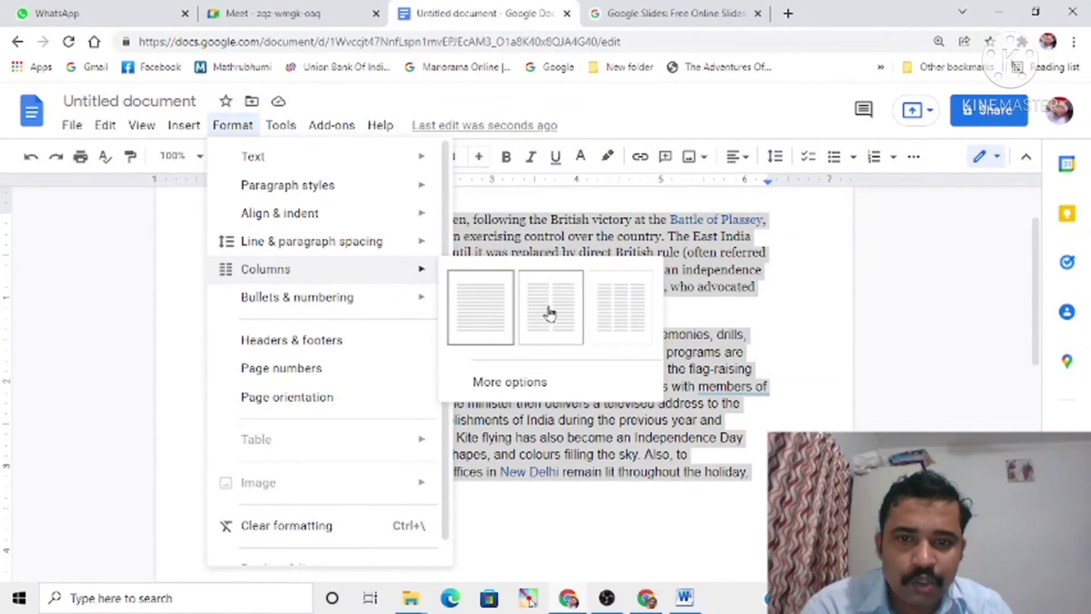
click(549, 311)
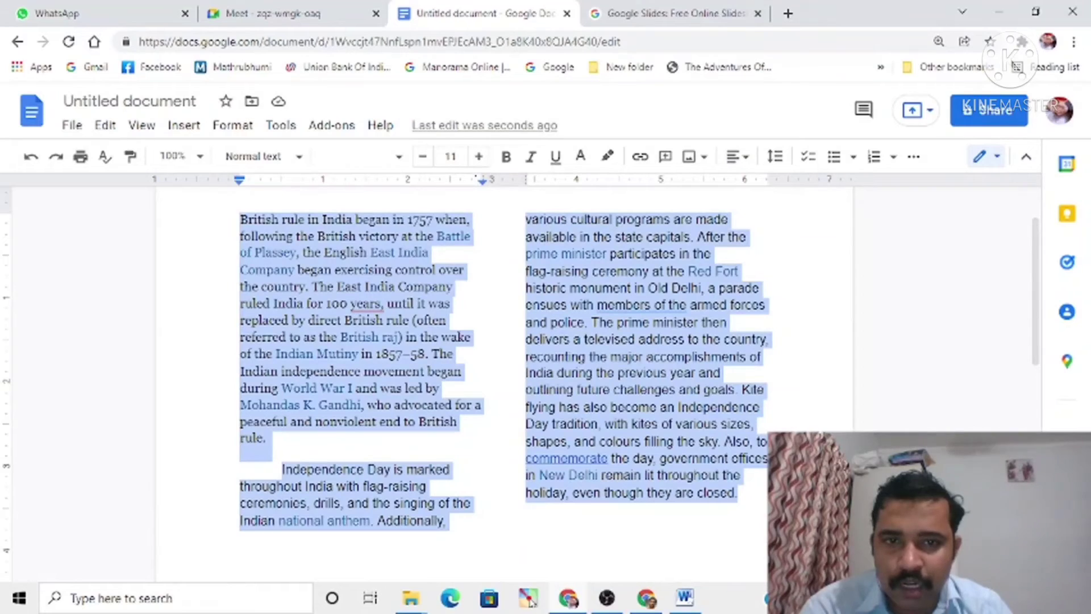
mouse_move(509, 180)
mouse_down()
mouse_move(466, 178)
mouse_move(562, 181)
mouse_move(375, 181)
mouse_move(501, 185)
mouse_move(414, 216)
mouse_move(533, 191)
mouse_up()
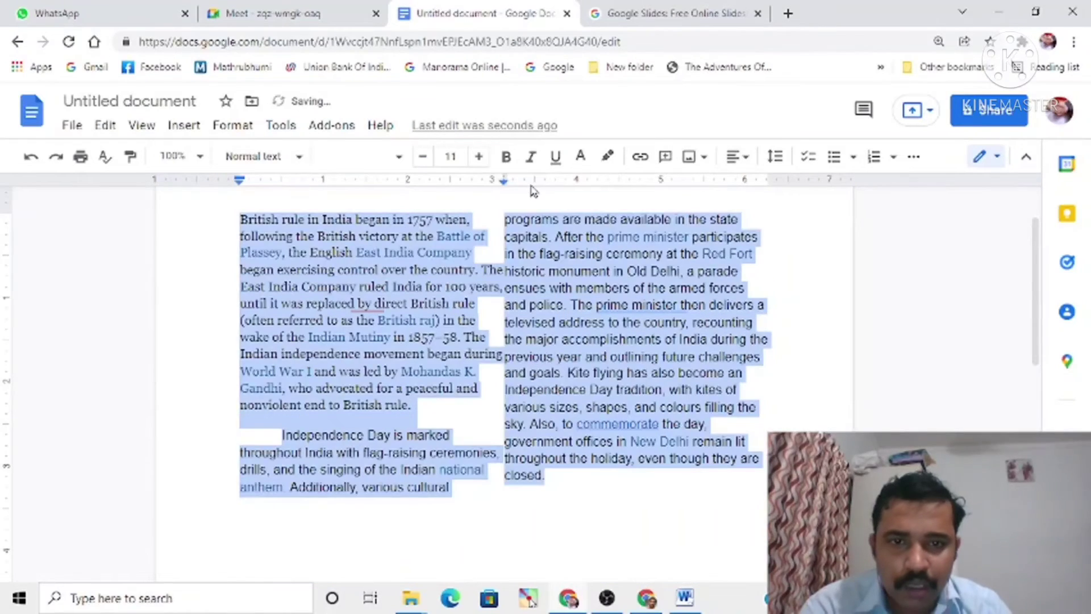
Step: Set the line spacing of the two paragraphs in the two-column layout to Double
click(240, 132)
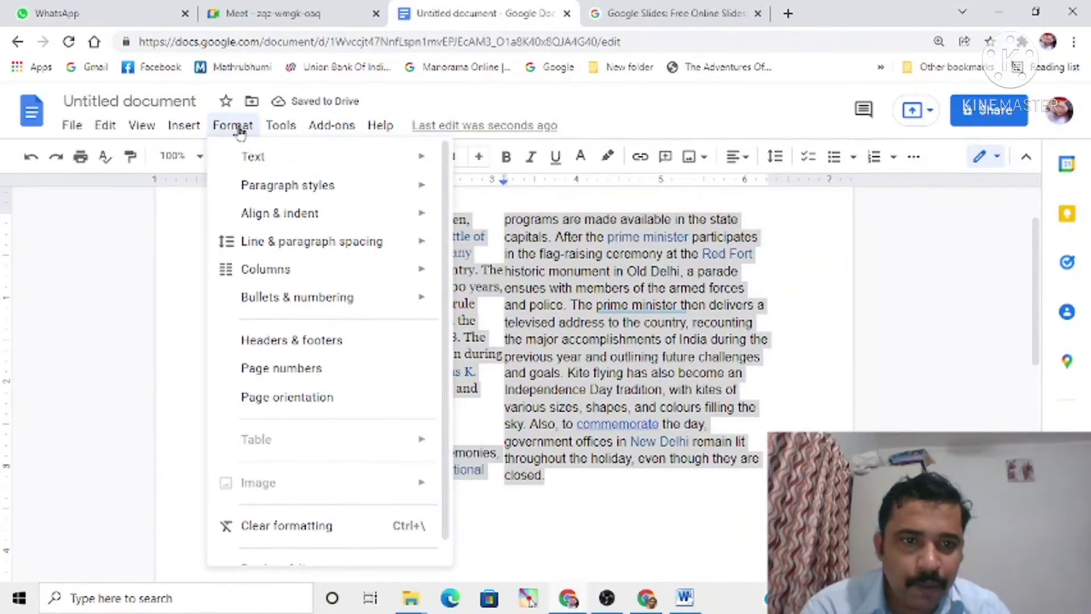
click(618, 364)
drag(556, 475, 236, 212)
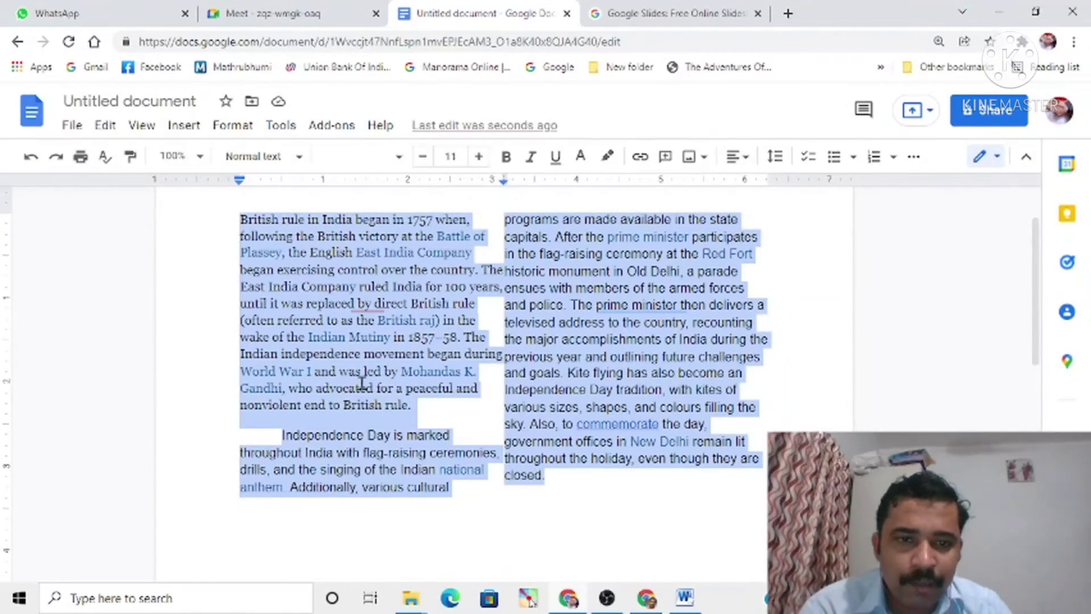
click(233, 127)
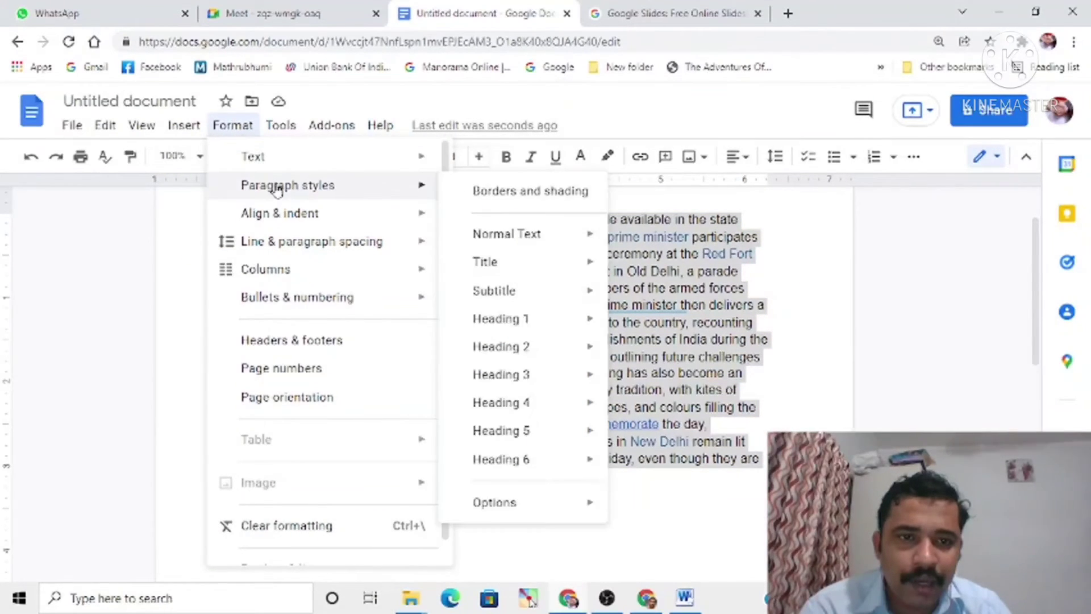
mouse_move(278, 250)
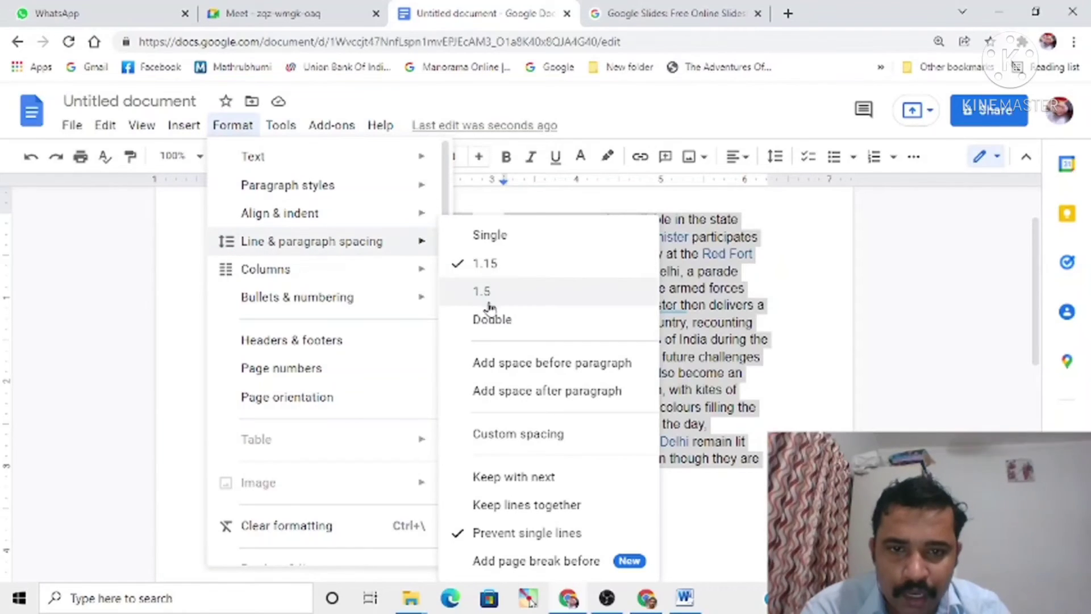
click(492, 319)
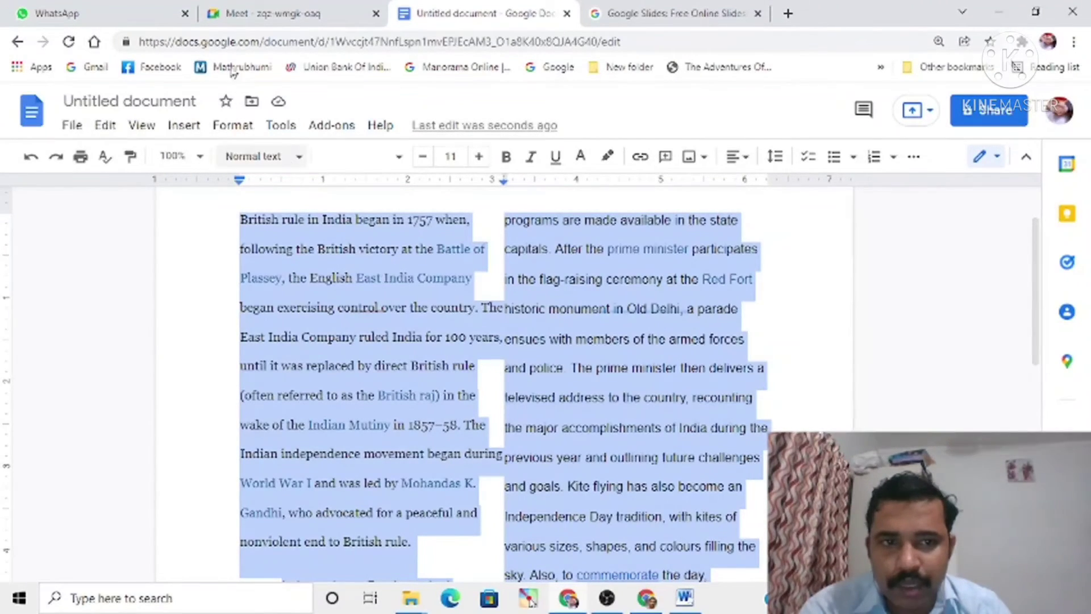
Step: Try center alignment and then right alignment on the two double-spaced paragraphs
click(241, 130)
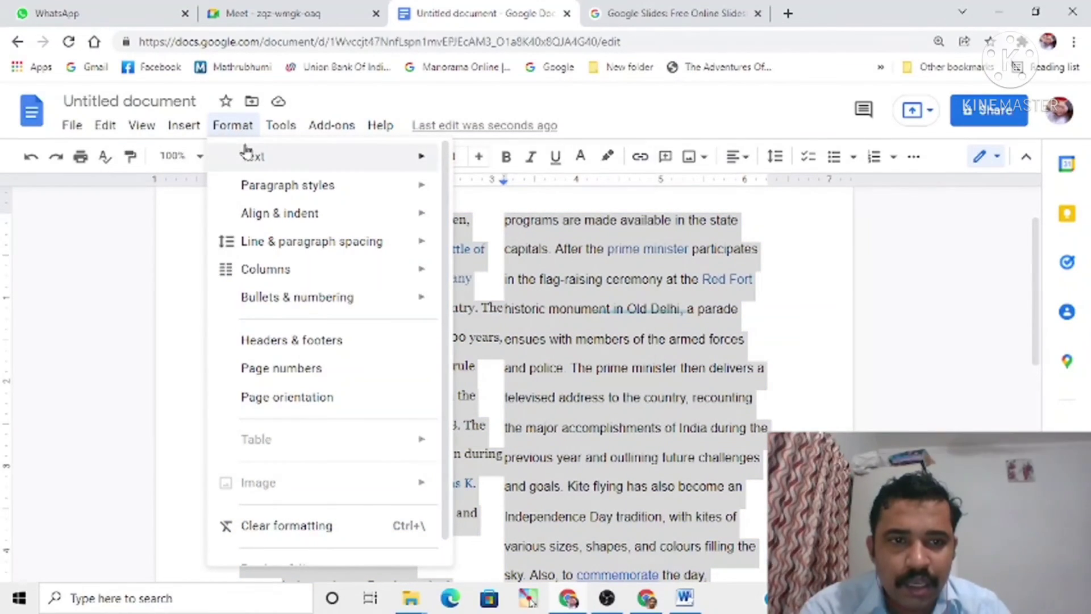
mouse_move(245, 150)
mouse_move(209, 273)
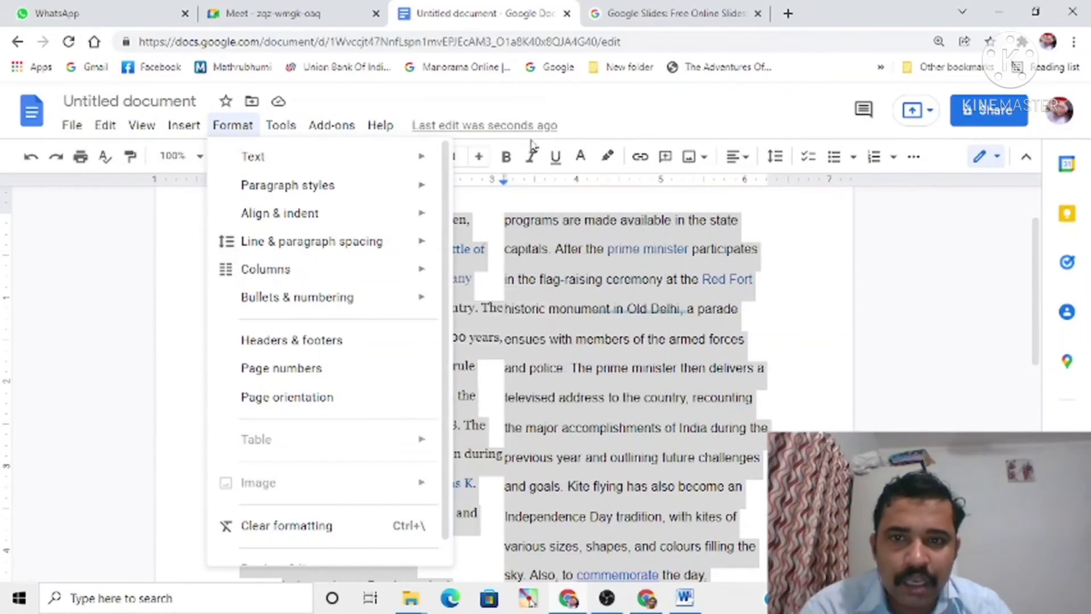
click(745, 160)
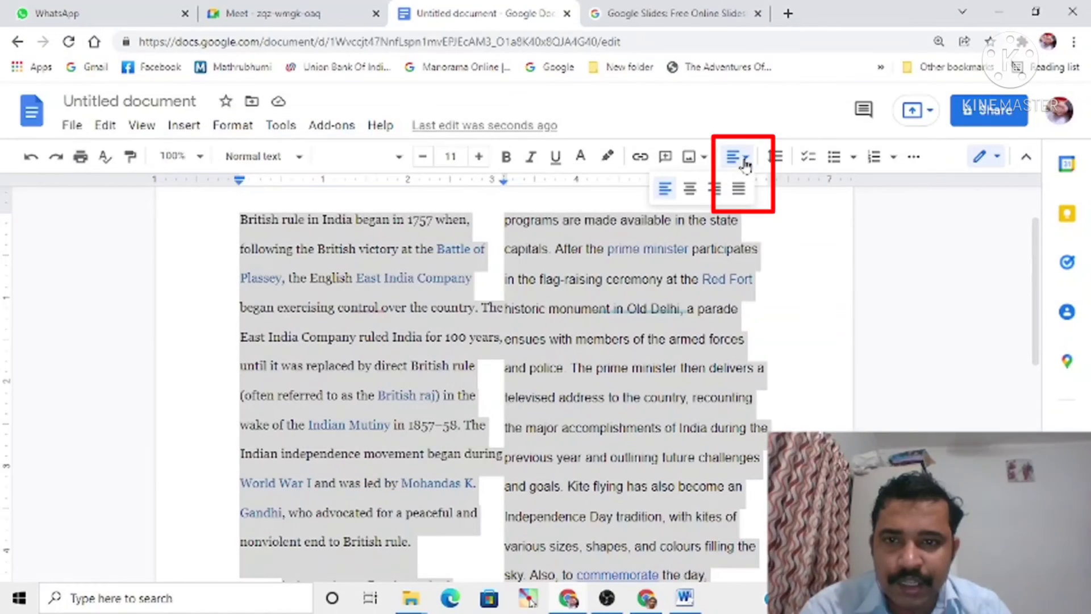
click(692, 195)
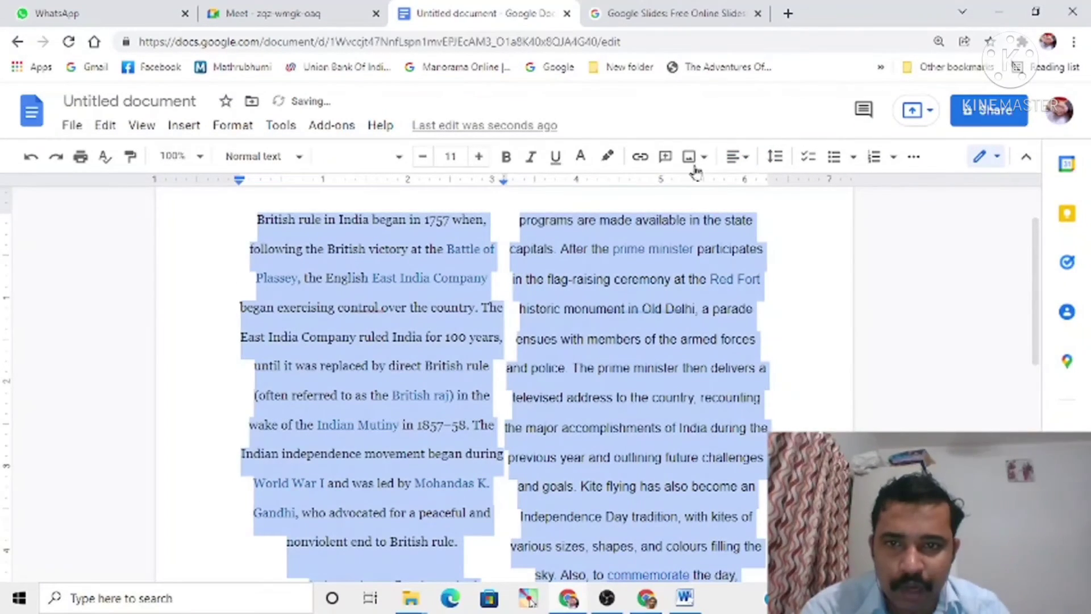
click(735, 156)
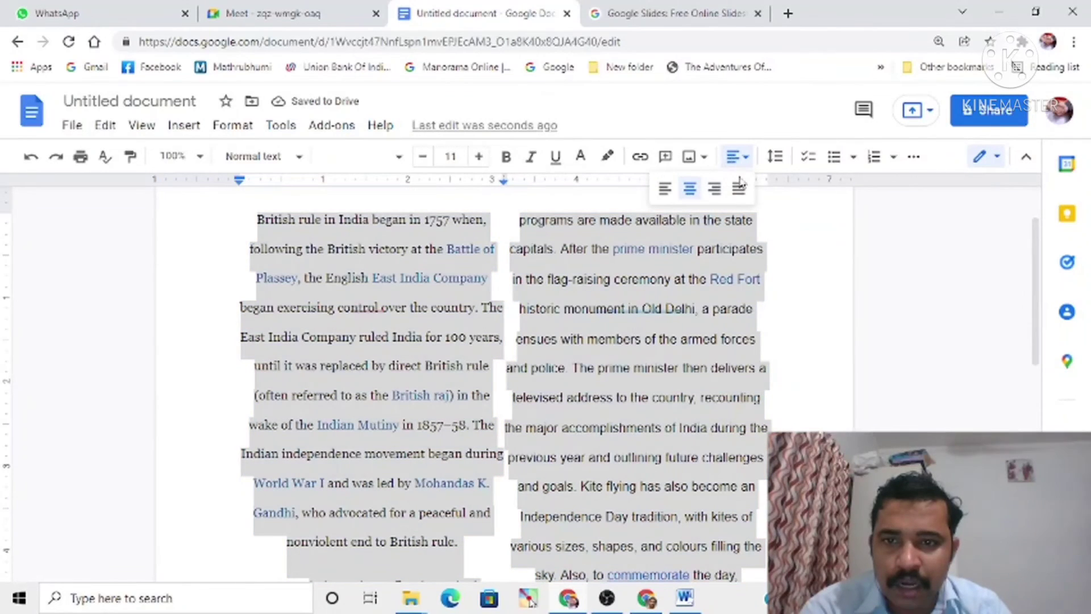
click(717, 193)
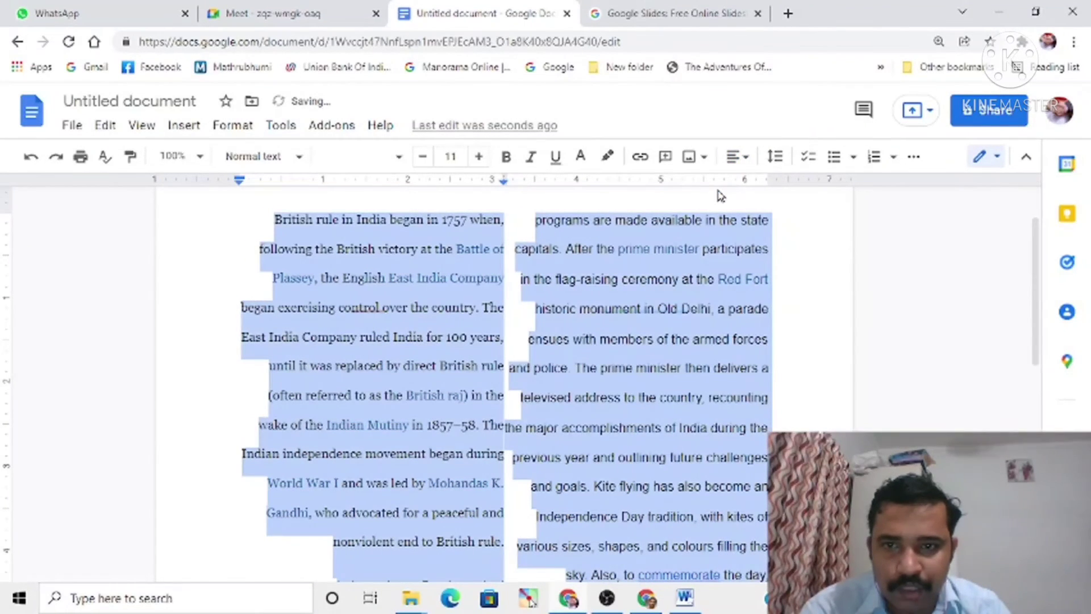
Step: Justify the two double-spaced paragraphs
click(735, 156)
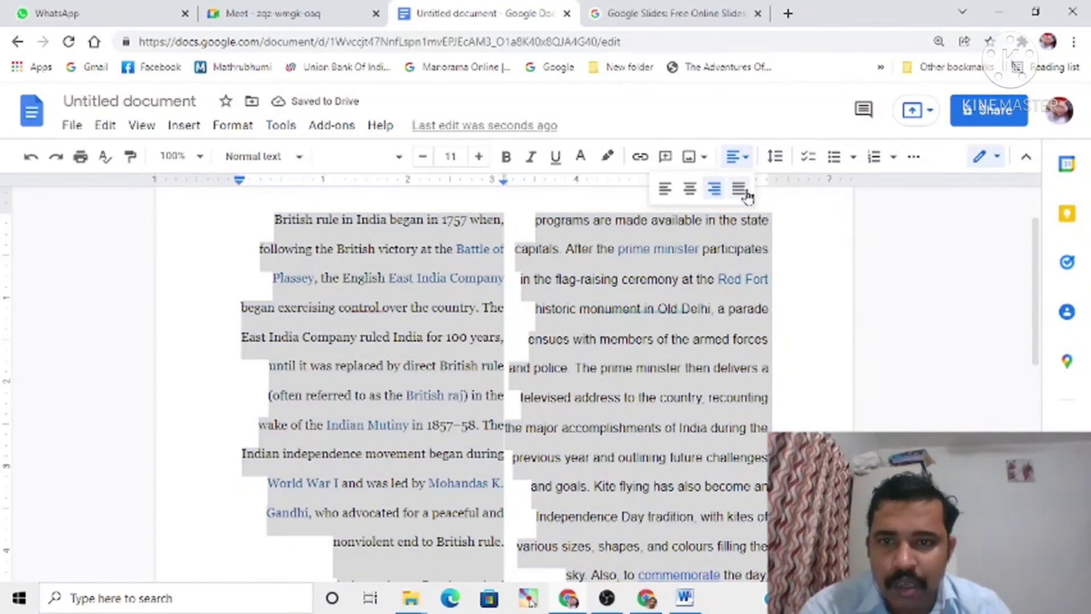
click(744, 193)
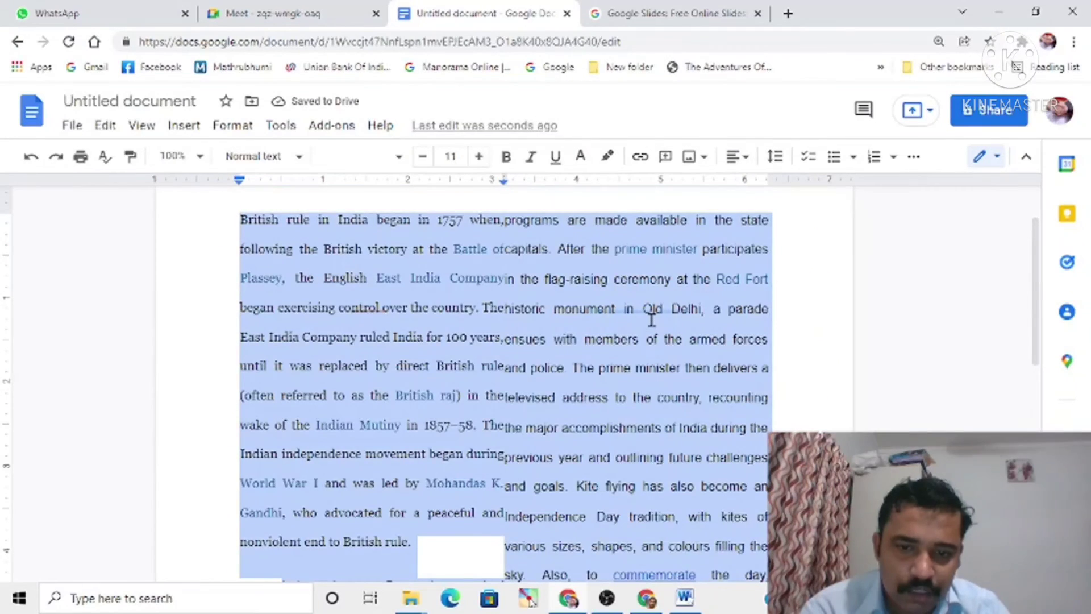
Step: Switch to the Word document, center the British rule and Independence Day paragraphs, and finally justify them
click(685, 598)
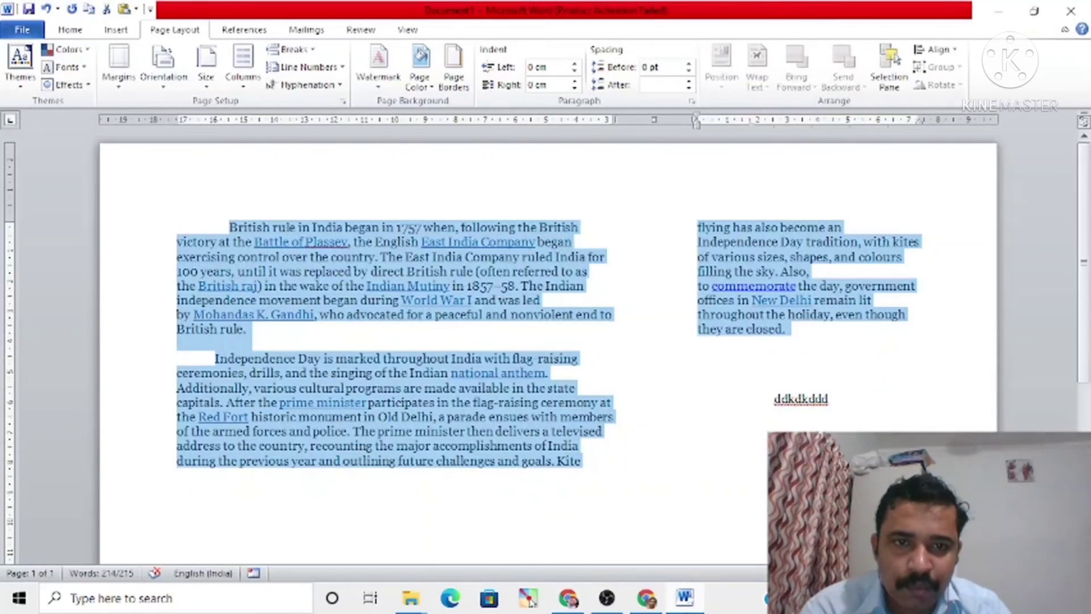
click(598, 467)
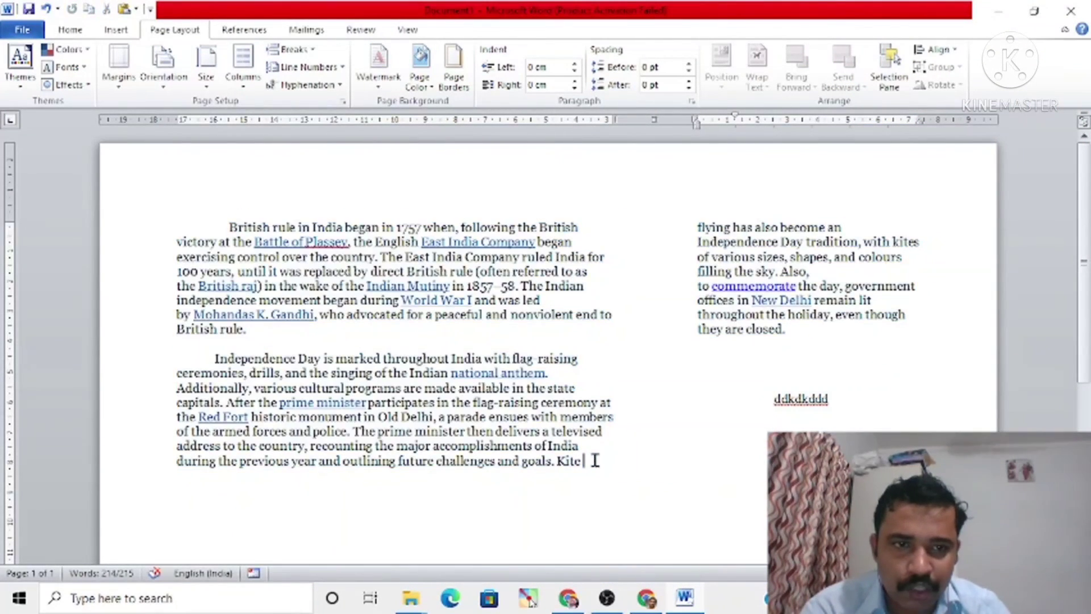
drag(229, 225, 796, 328)
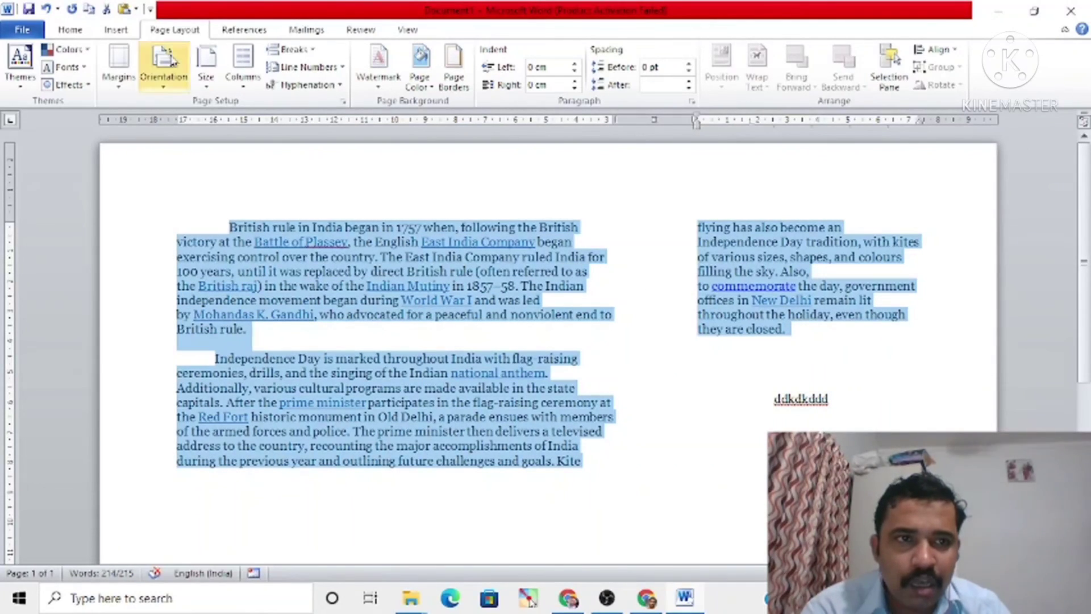
click(71, 31)
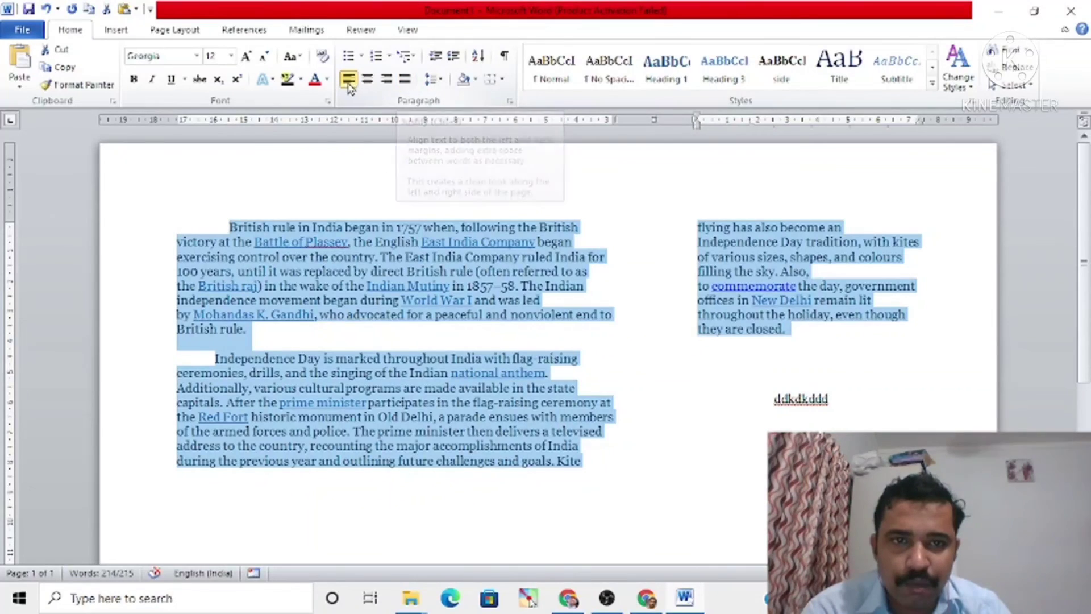
click(368, 84)
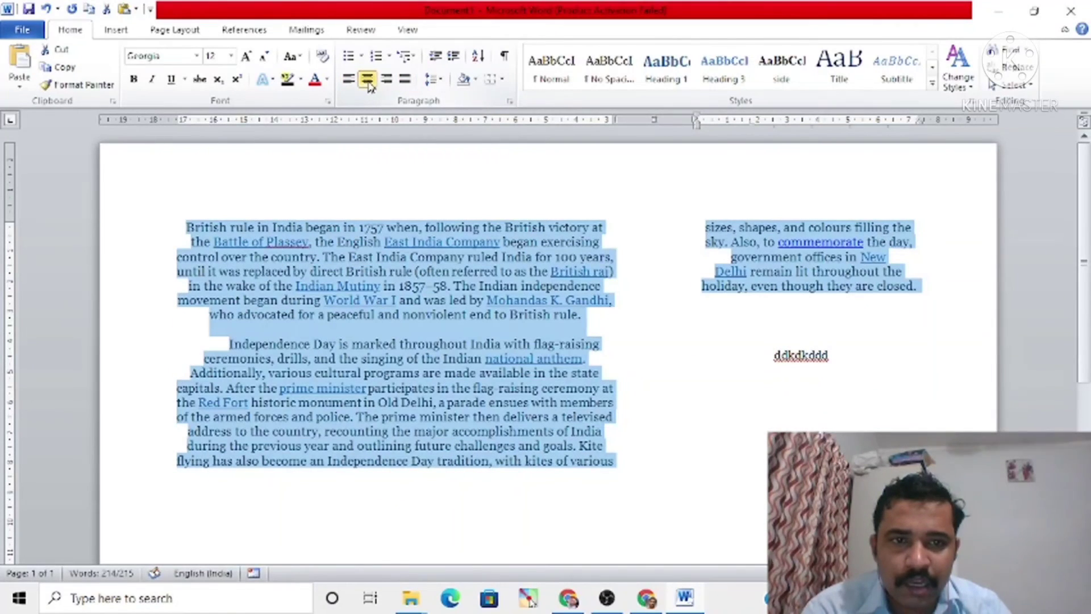
click(405, 83)
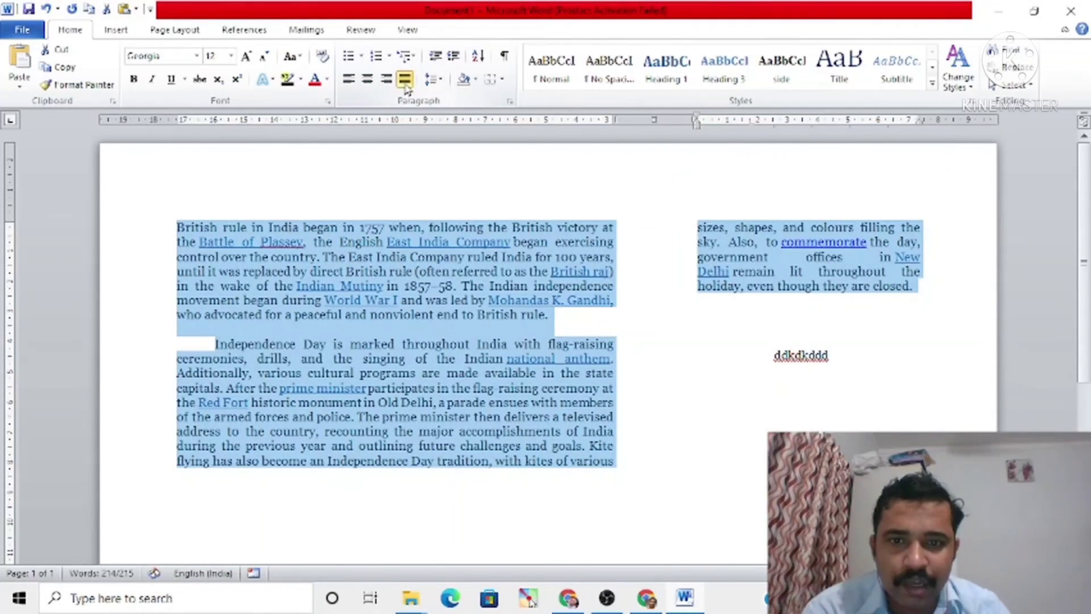